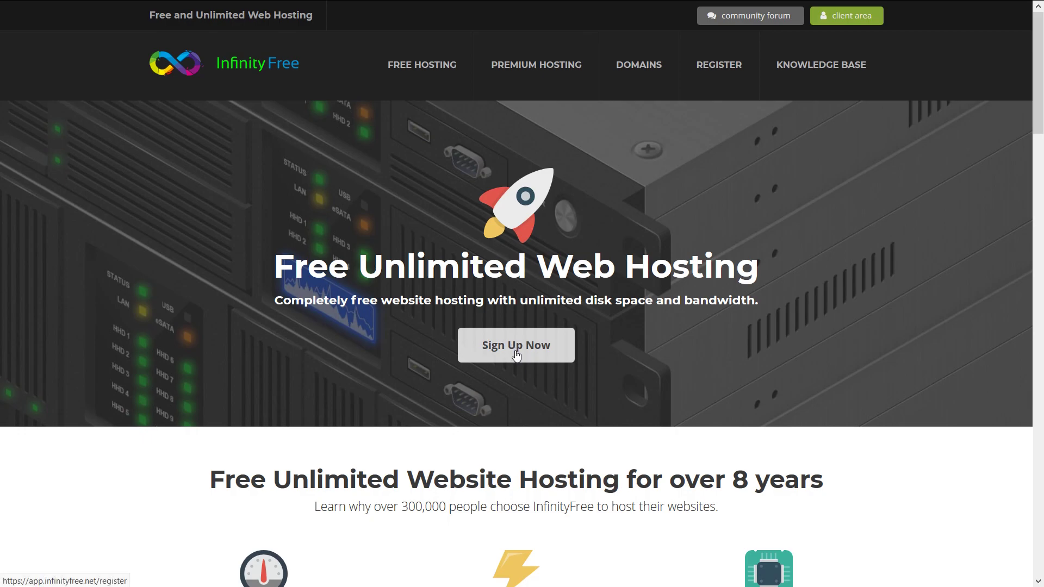
Start a free account sign-up and enter the account e-mail address.
{"action": "left_click", "coordinate": [516, 355]}
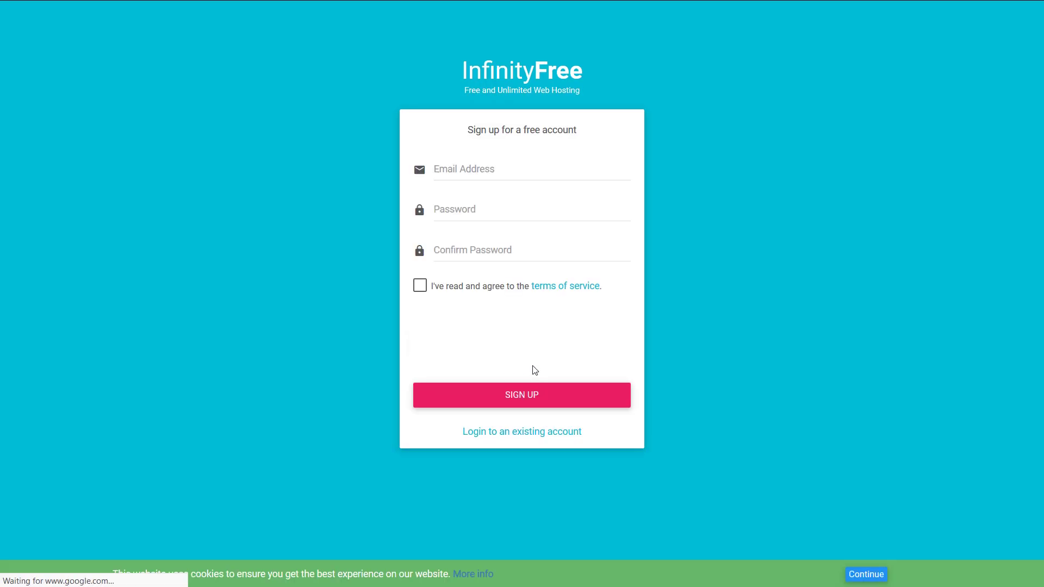
{"action": "left_click", "coordinate": [474, 173]}
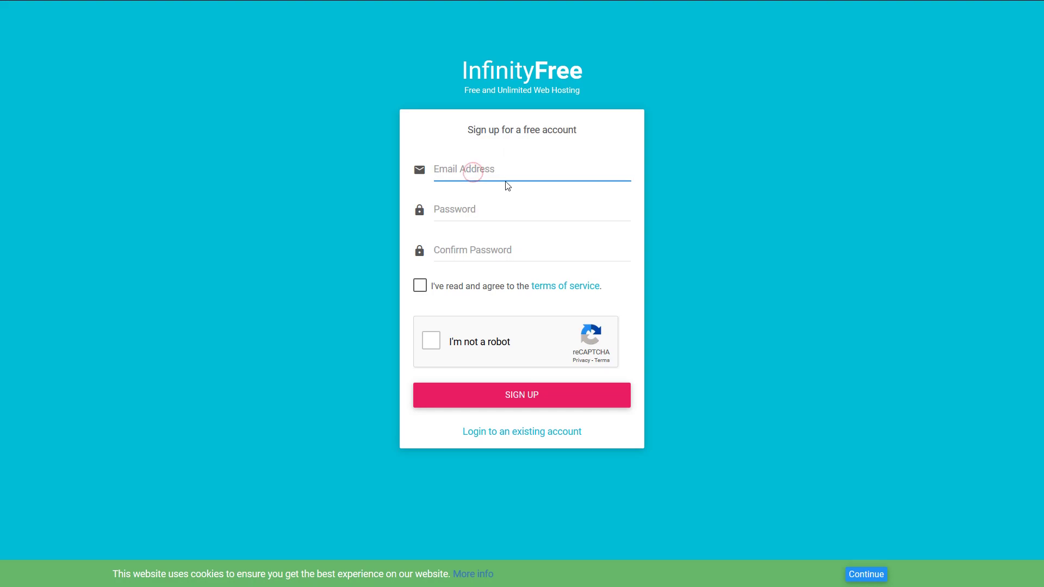
{"action": "key", "text": "Tab"}
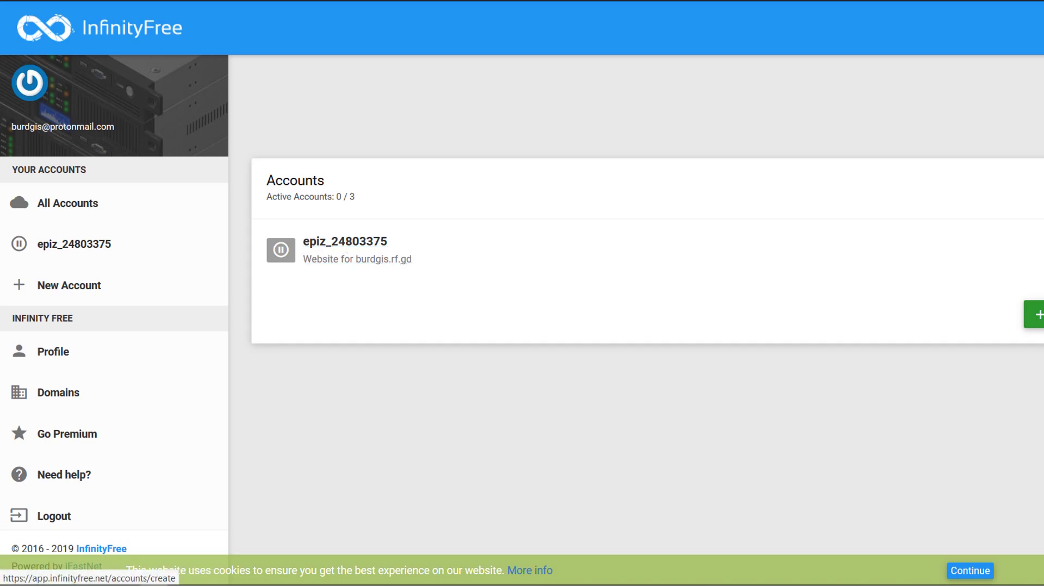
Create a new hosting account on the available 'burdgis' epizy.com subdomain, passing the reCAPTCHA.
{"action": "left_click", "coordinate": [1036, 314]}
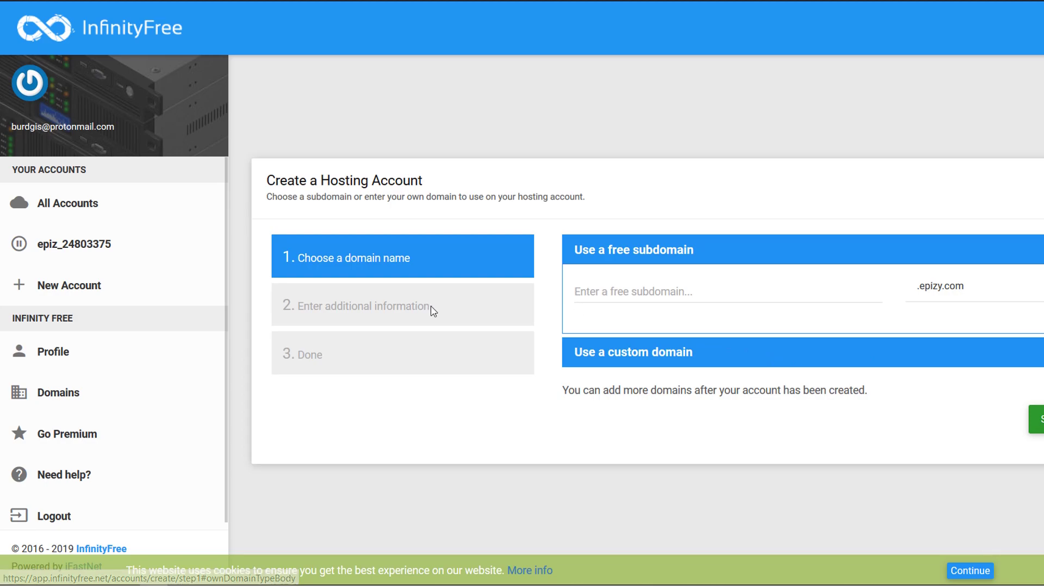
{"action": "left_click", "coordinate": [665, 287]}
{"action": "type", "text": "burdgis"}
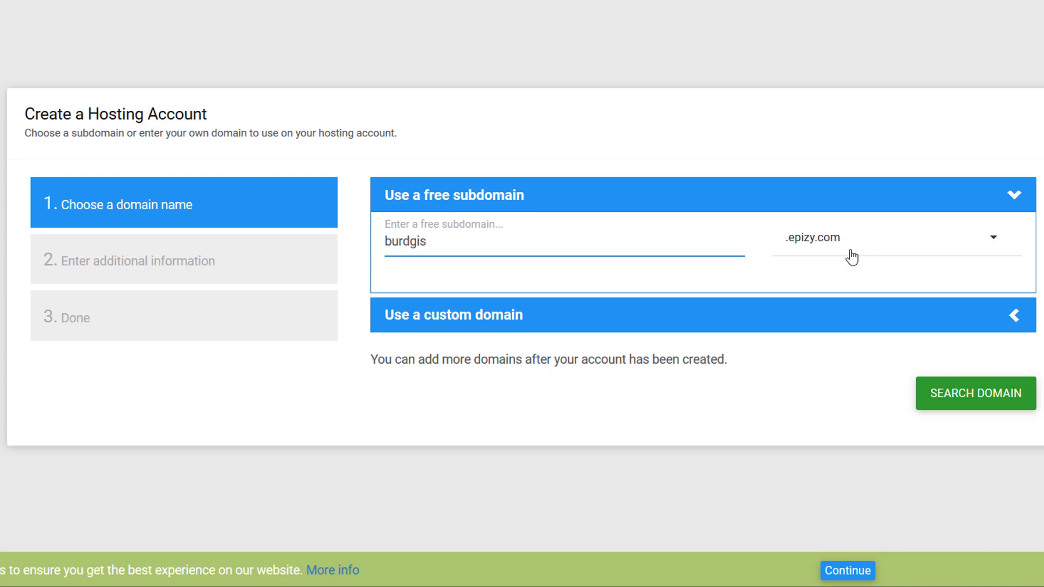
{"action": "left_click", "coordinate": [988, 402]}
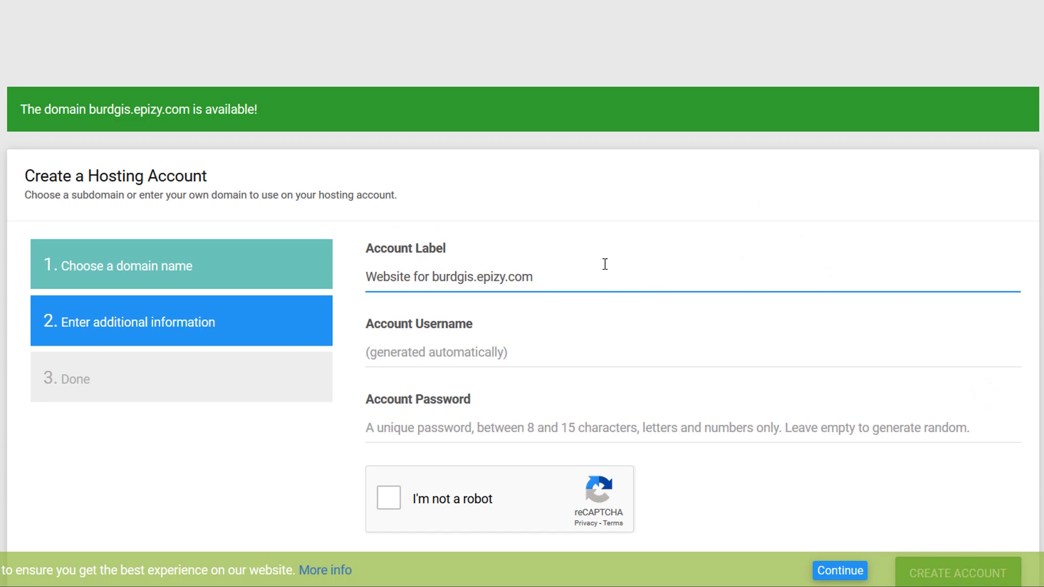
{"action": "scroll", "coordinate": [655, 280], "scroll_direction": "down", "scroll_amount": 2}
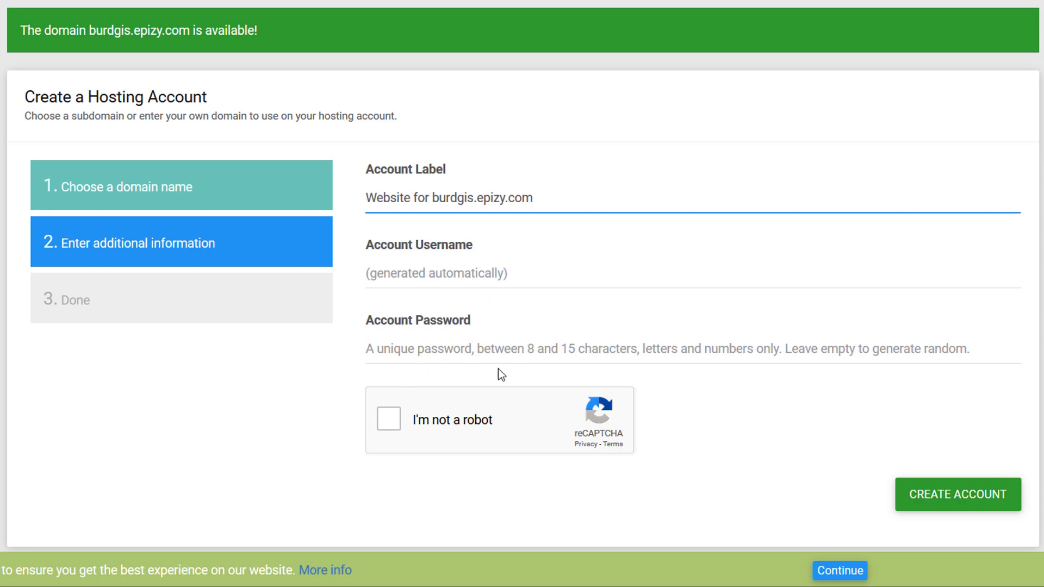
{"action": "left_click", "coordinate": [394, 421]}
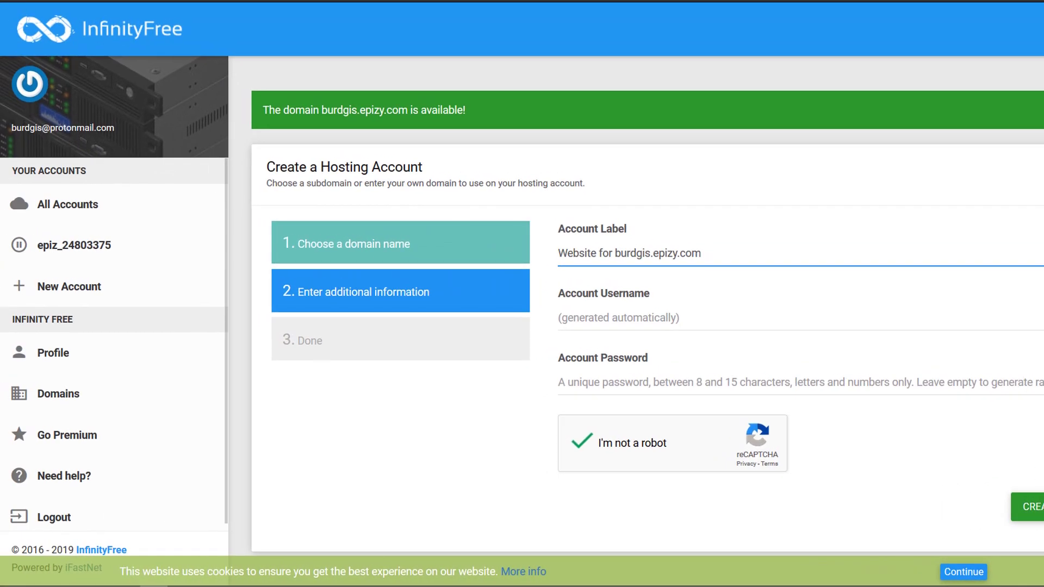
{"action": "left_click", "coordinate": [1027, 506]}
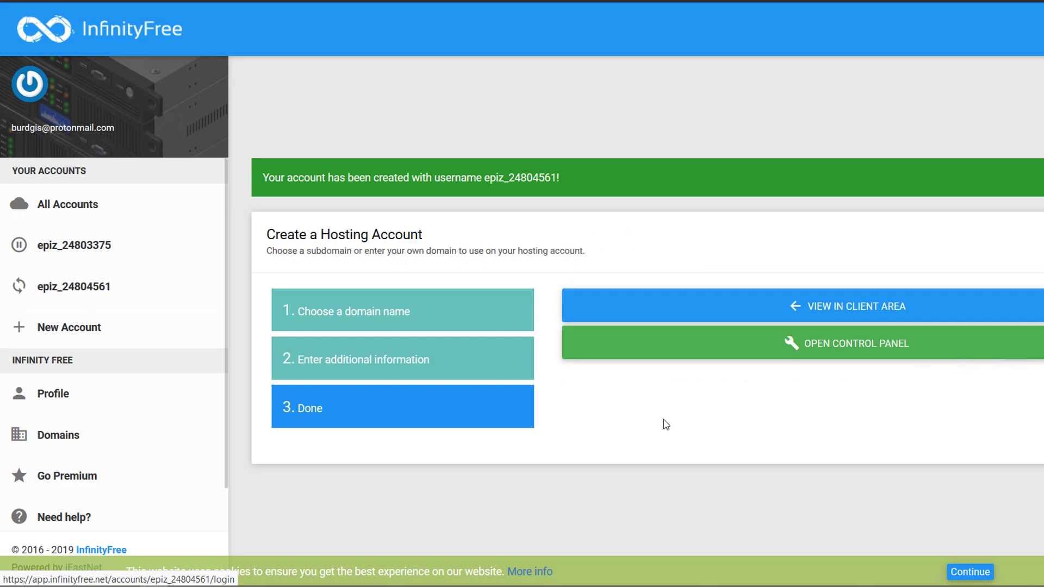
View the new account in the client area and reload until its setup finishes.
{"action": "left_click", "coordinate": [816, 316]}
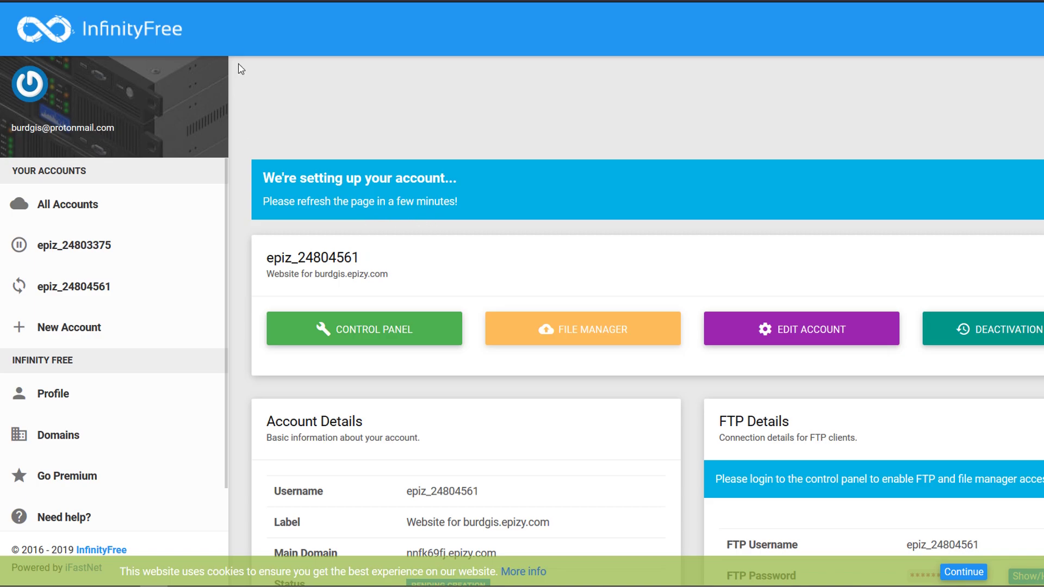
{"action": "key", "text": "F5"}
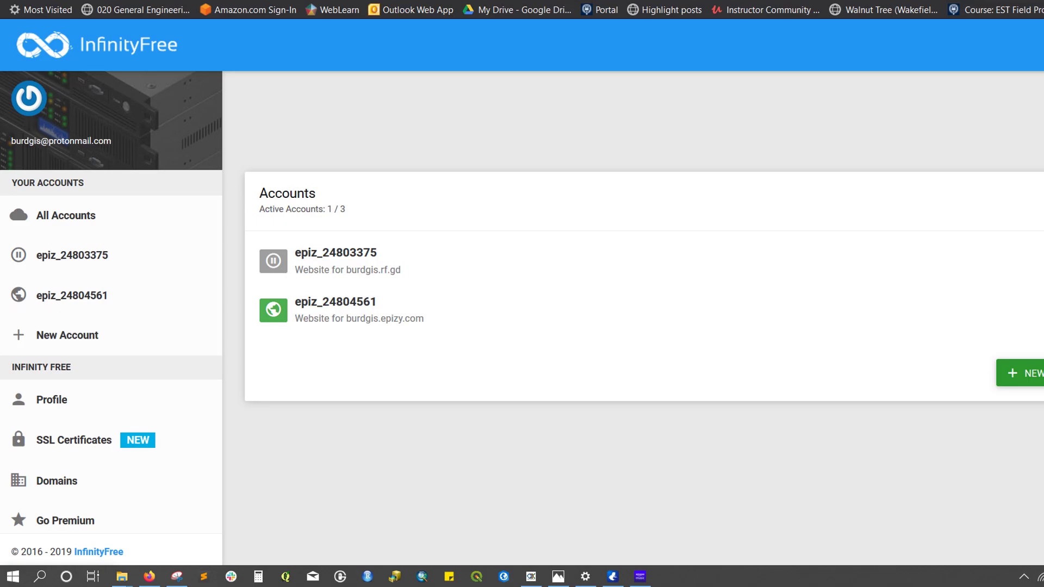
Copy the new account's epizy.com subdomain from its details page and open a blank tab.
{"action": "left_click", "coordinate": [341, 321]}
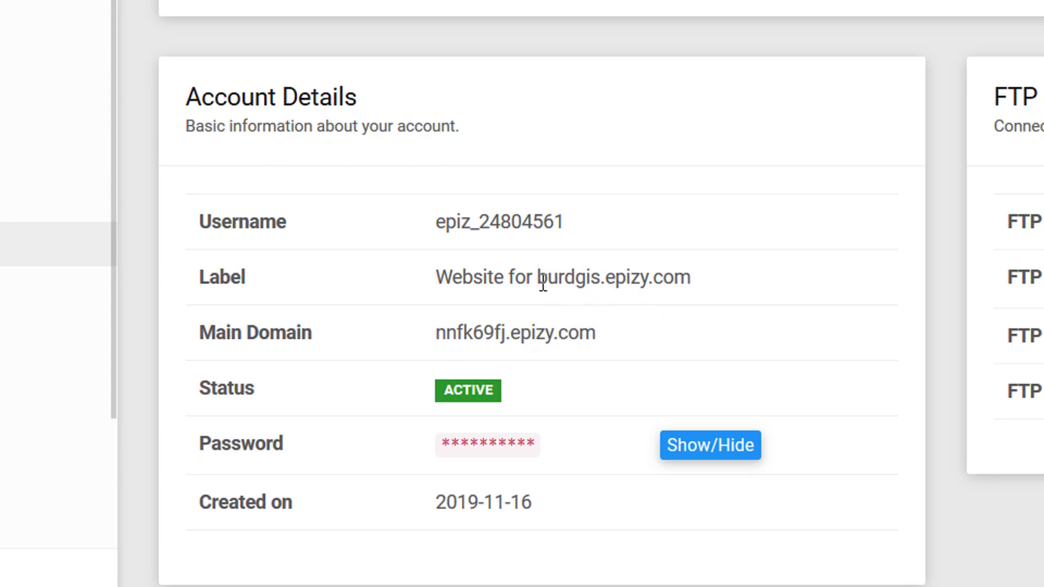
{"action": "left_click_drag", "start_coordinate": [538, 278], "coordinate": [692, 278]}
{"action": "key", "text": "ctrl+c"}
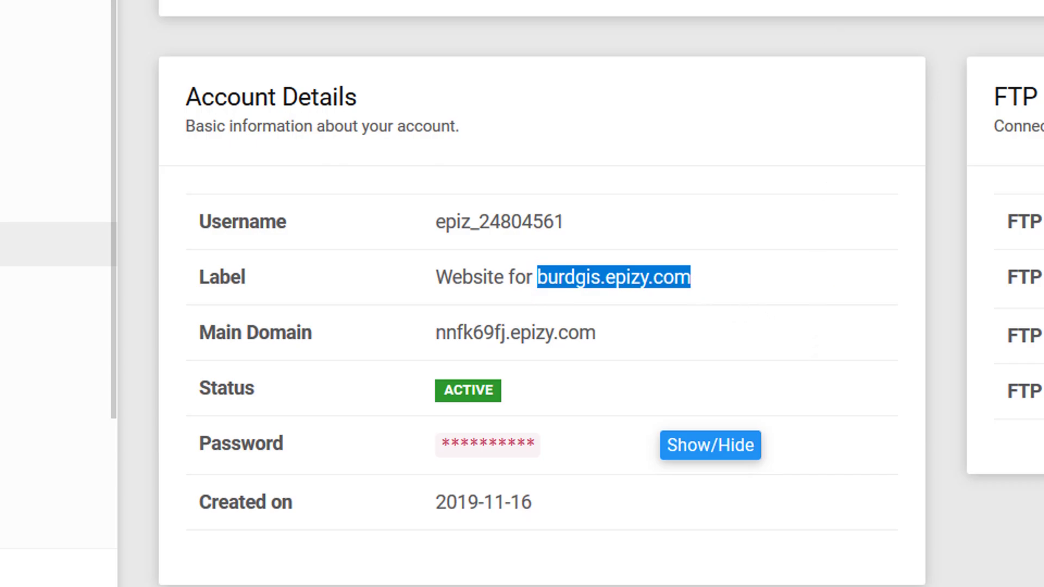
{"action": "key", "text": "ctrl+t"}
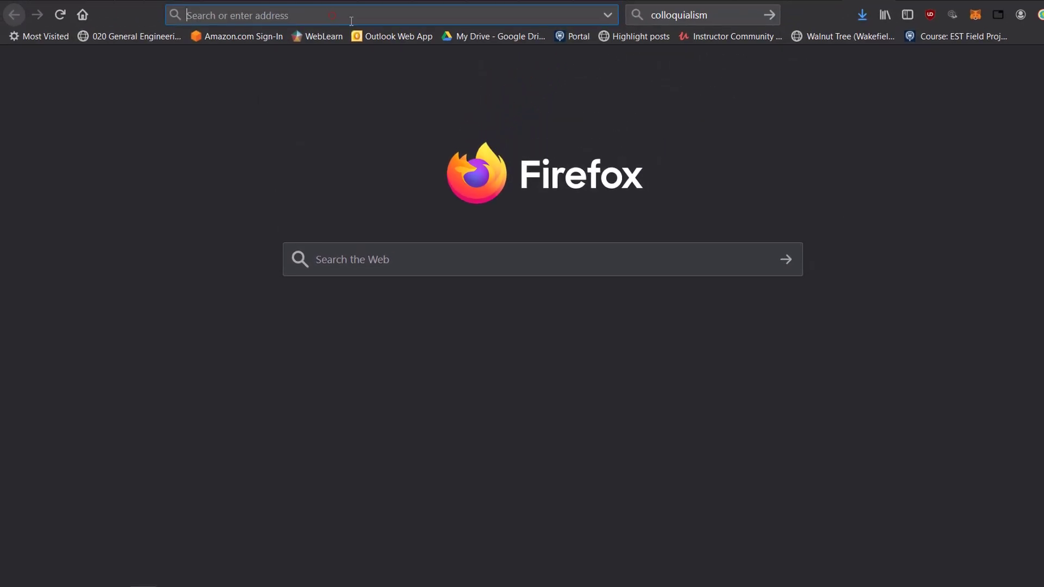
Load the copied epizy.com subdomain to see InfinityFree's placeholder page.
{"action": "key", "text": "ctrl+v"}
{"action": "key", "text": "Return"}
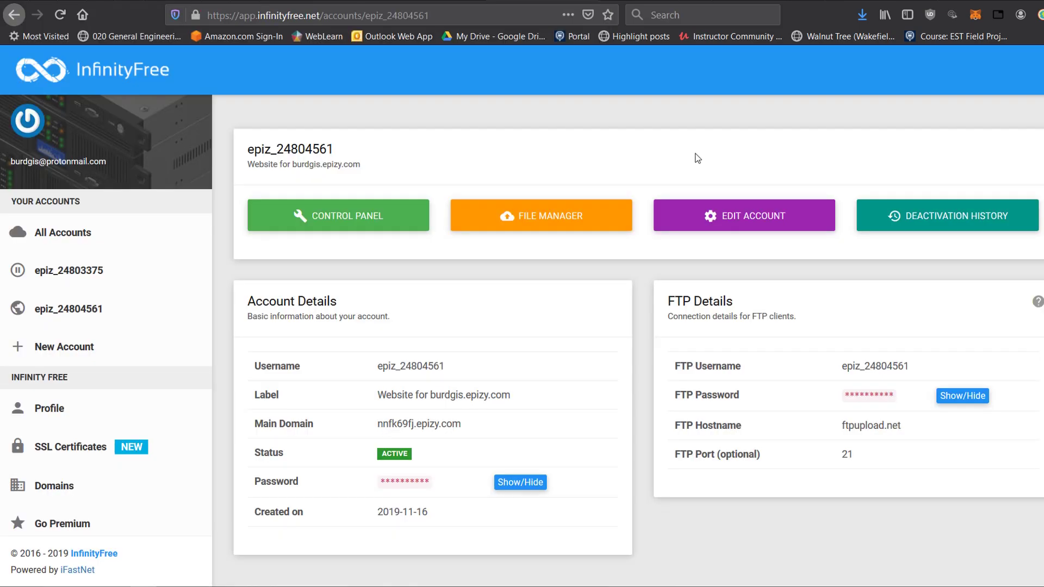
{"action": "left_click_drag", "start_coordinate": [434, 396], "coordinate": [504, 402]}
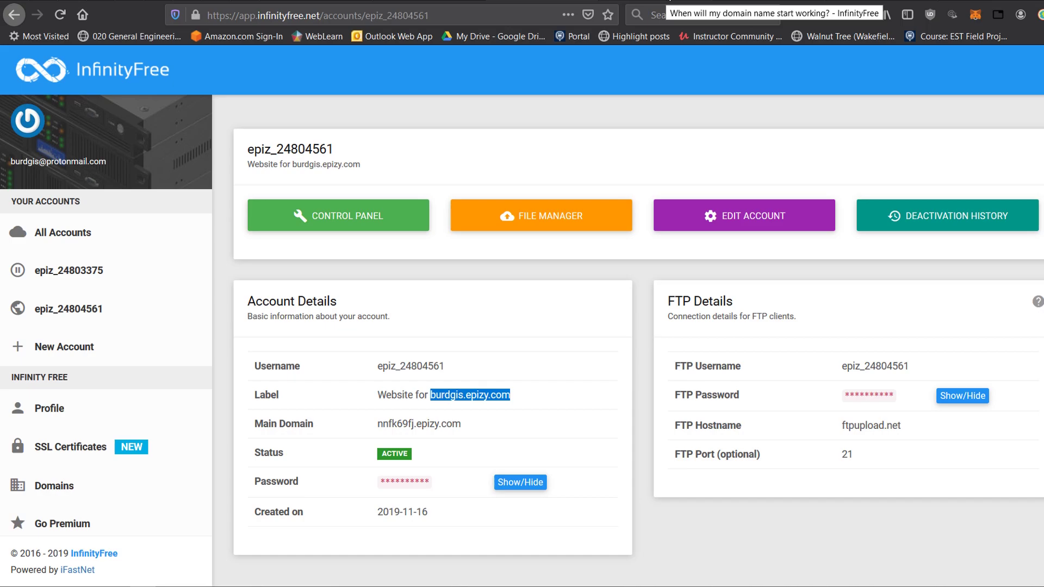
{"action": "left_click", "coordinate": [663, 2]}
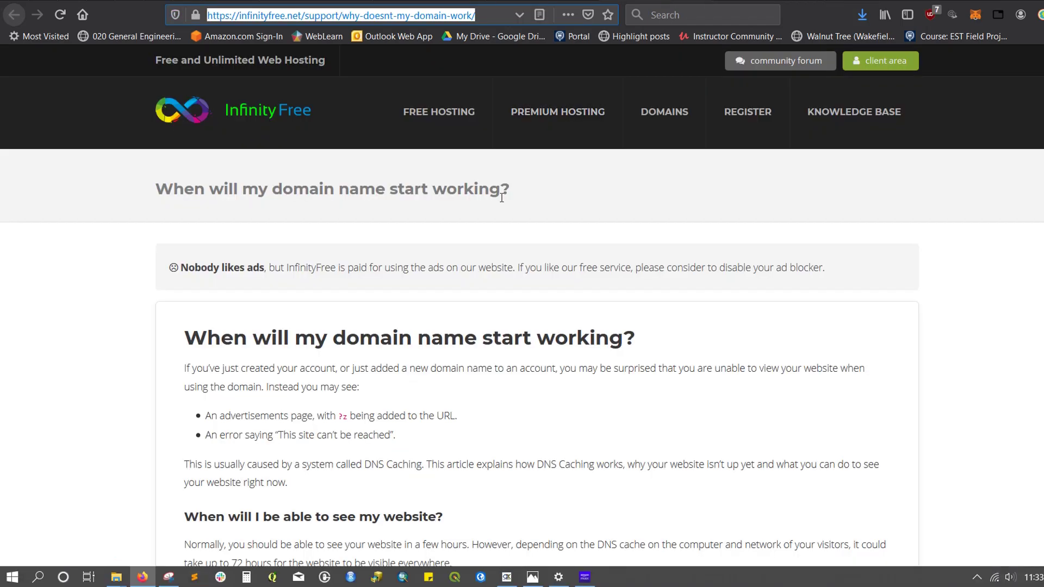
{"action": "scroll", "coordinate": [502, 232], "scroll_direction": "down", "scroll_amount": 2}
{"action": "scroll", "coordinate": [508, 239], "scroll_direction": "down", "scroll_amount": 5}
{"action": "scroll", "coordinate": [515, 247], "scroll_direction": "up", "scroll_amount": 7}
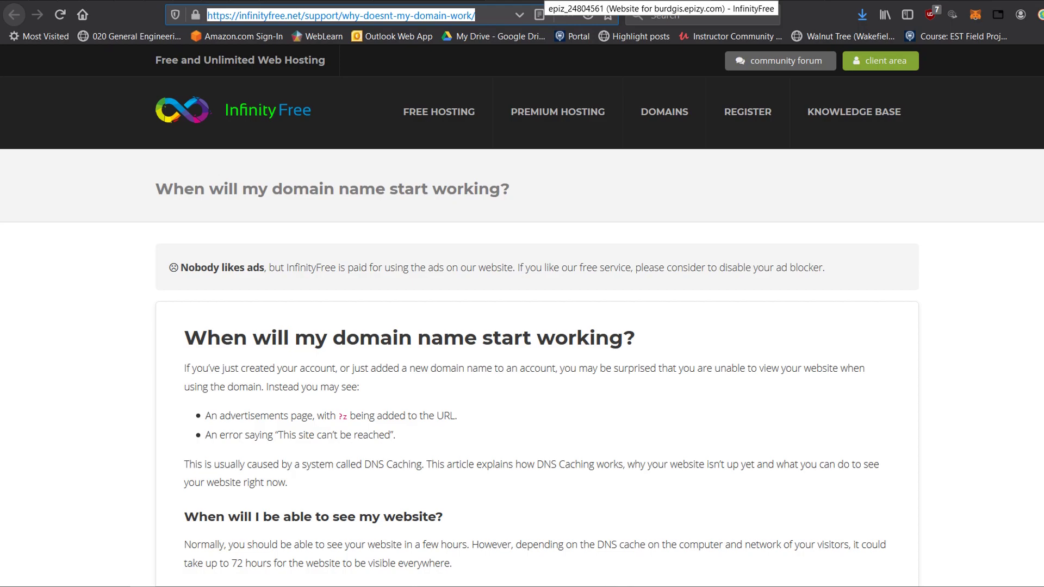
{"action": "left_click", "coordinate": [543, 2]}
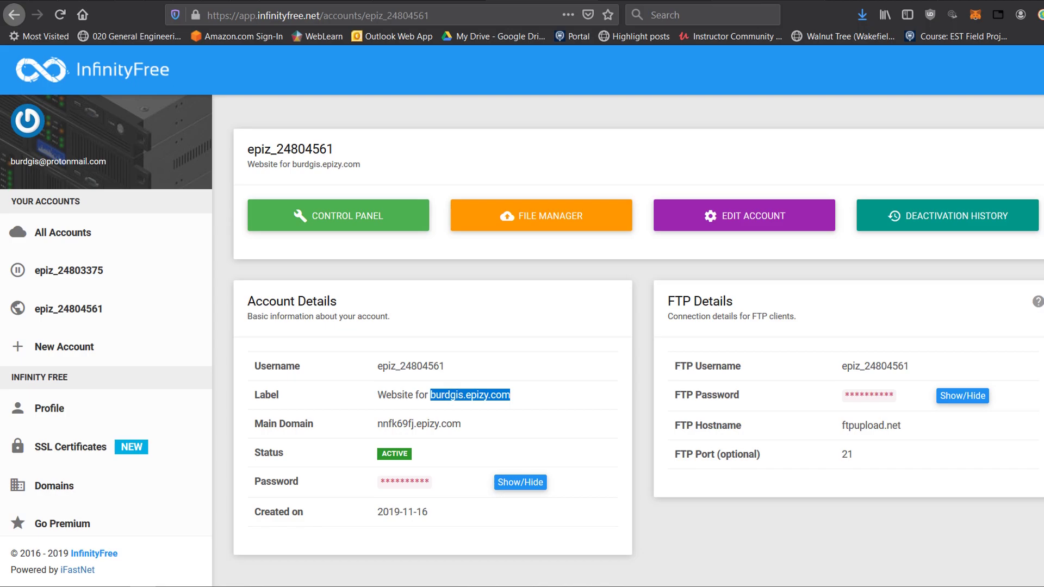
Visit burdgis.epizy.com, then launch the account's File Manager from the InfinityFree tab.
{"action": "key", "text": "ctrl+l"}
{"action": "key", "text": "ctrl+v"}
{"action": "key", "text": "Return"}
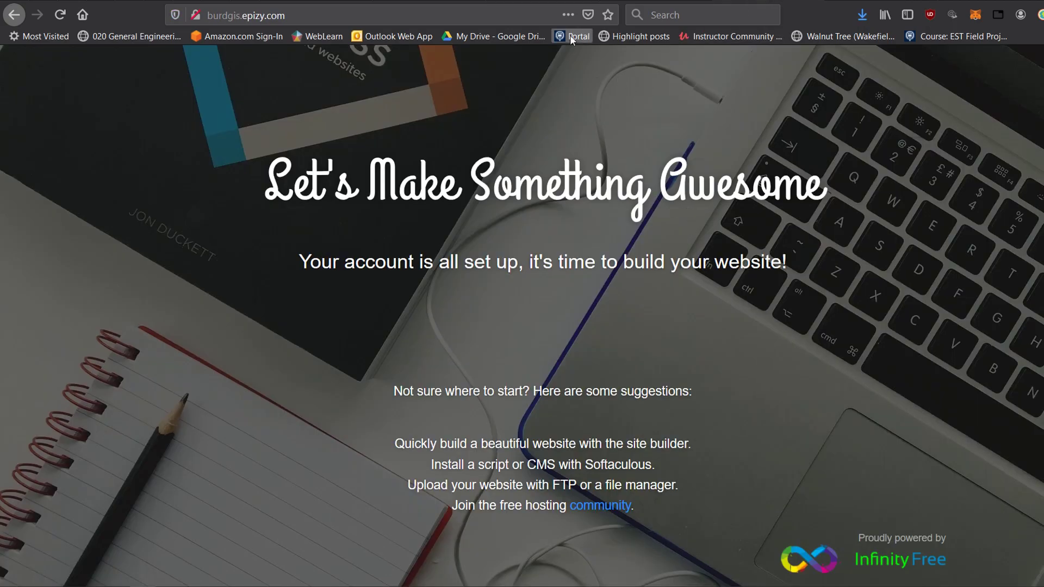
{"action": "left_click", "coordinate": [535, 1]}
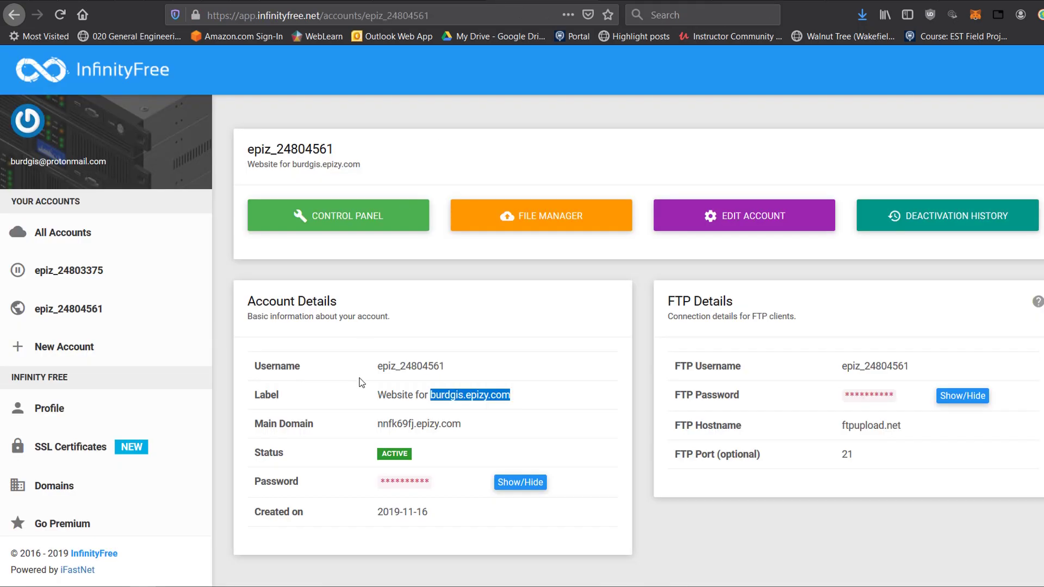
{"action": "left_click", "coordinate": [505, 227]}
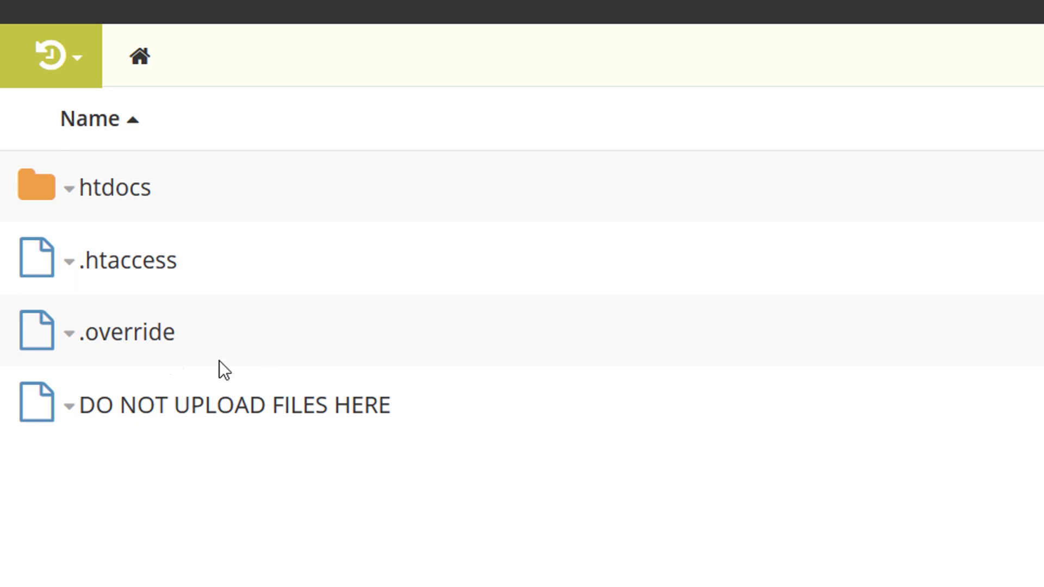
Open the htdocs folder and bring up the actions for index2.html.
{"action": "left_click", "coordinate": [75, 191]}
{"action": "left_click", "coordinate": [129, 237]}
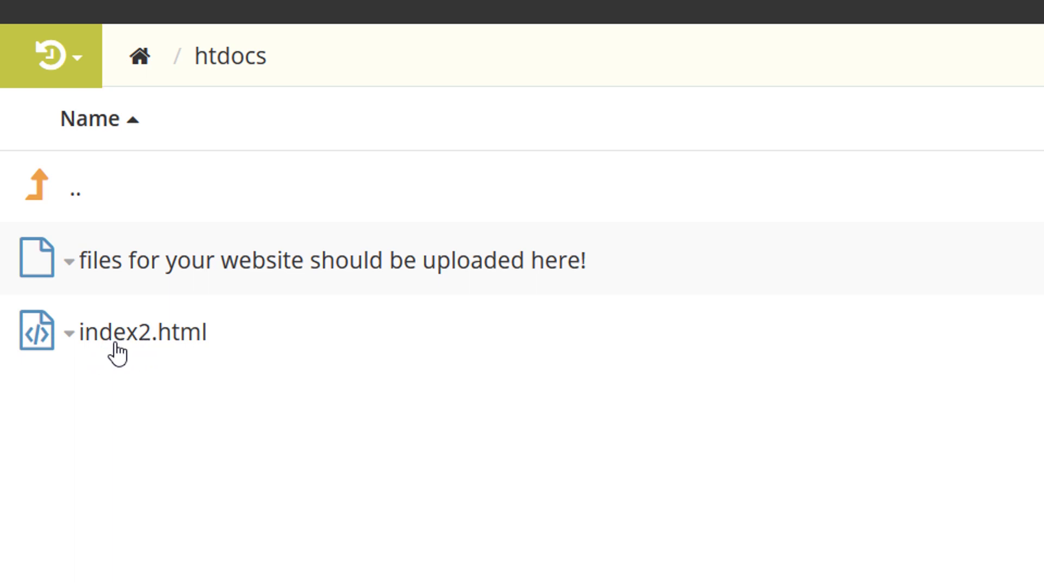
{"action": "left_click", "coordinate": [124, 352]}
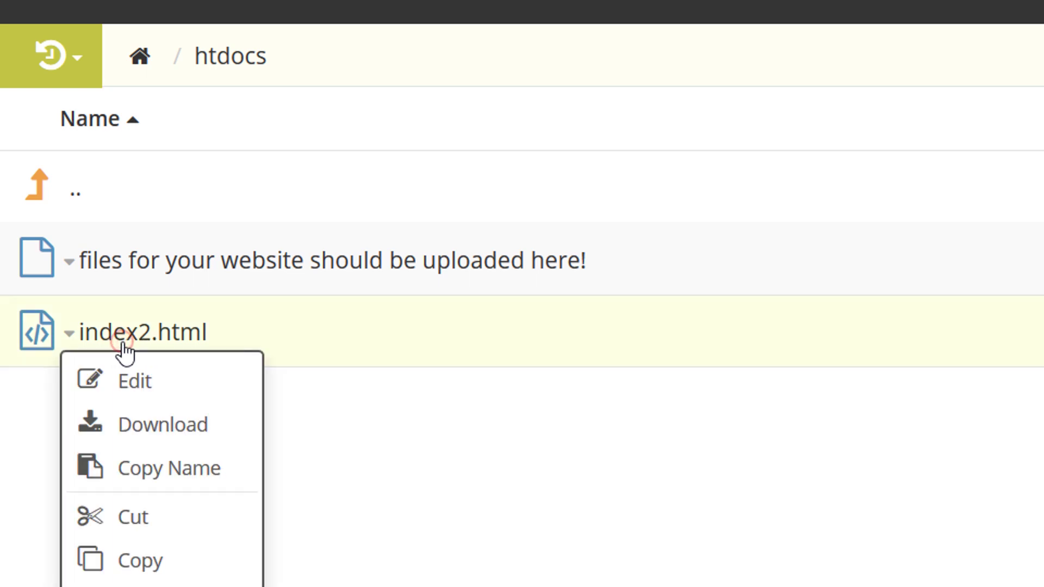
{"action": "left_click", "coordinate": [133, 383]}
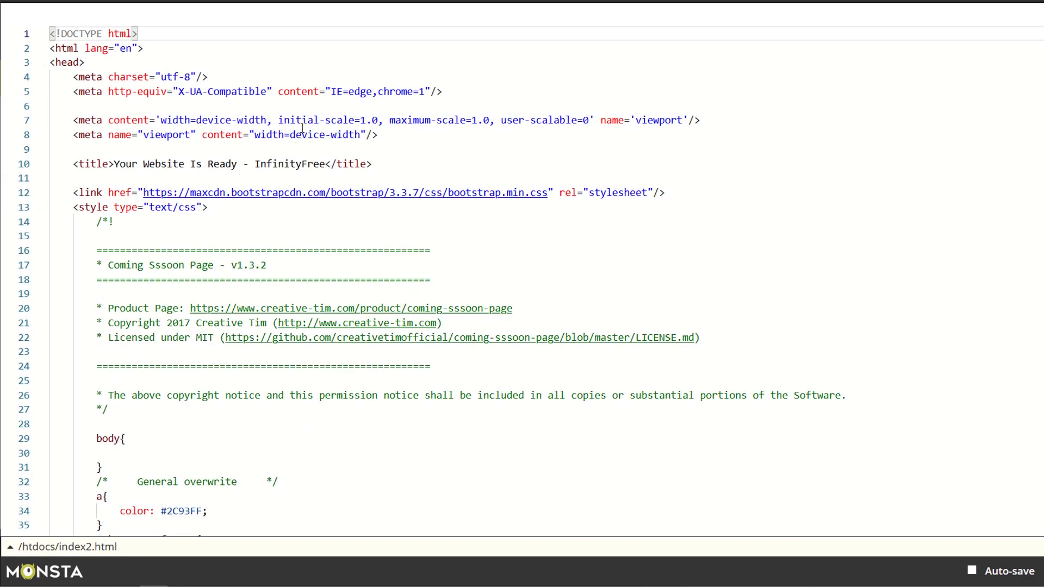
{"action": "scroll", "coordinate": [390, 271], "scroll_direction": "down", "scroll_amount": 20}
{"action": "scroll", "coordinate": [390, 271], "scroll_direction": "down", "scroll_amount": 20}
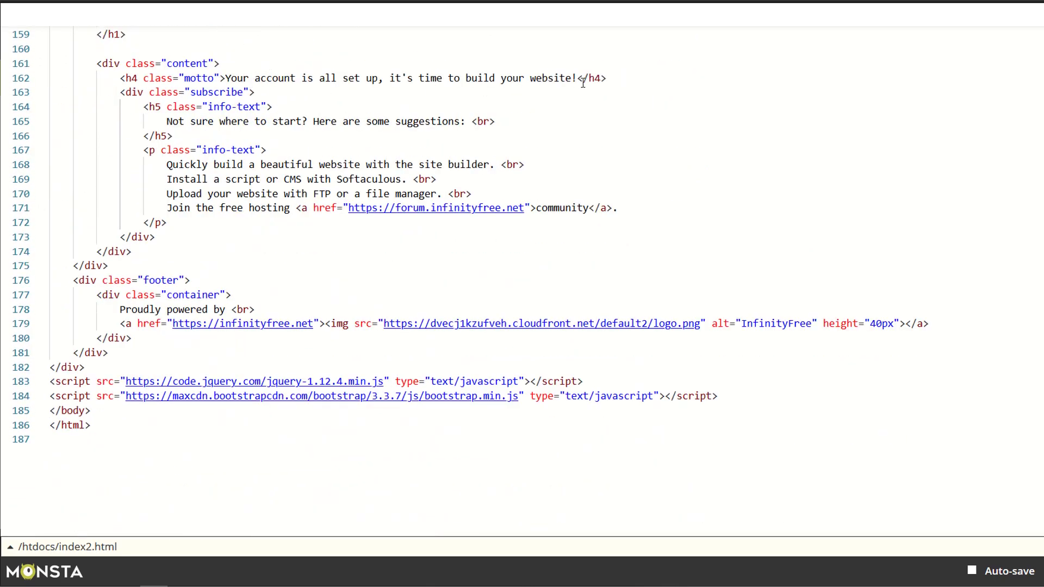
{"action": "scroll", "coordinate": [316, 135], "scroll_direction": "up", "scroll_amount": 9}
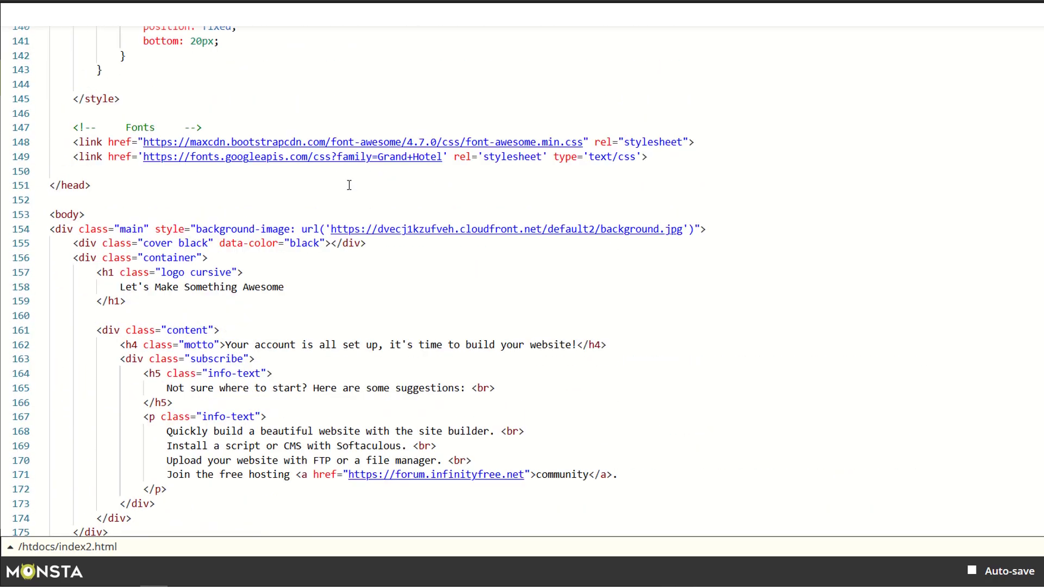
{"action": "scroll", "coordinate": [340, 192], "scroll_direction": "down", "scroll_amount": 4}
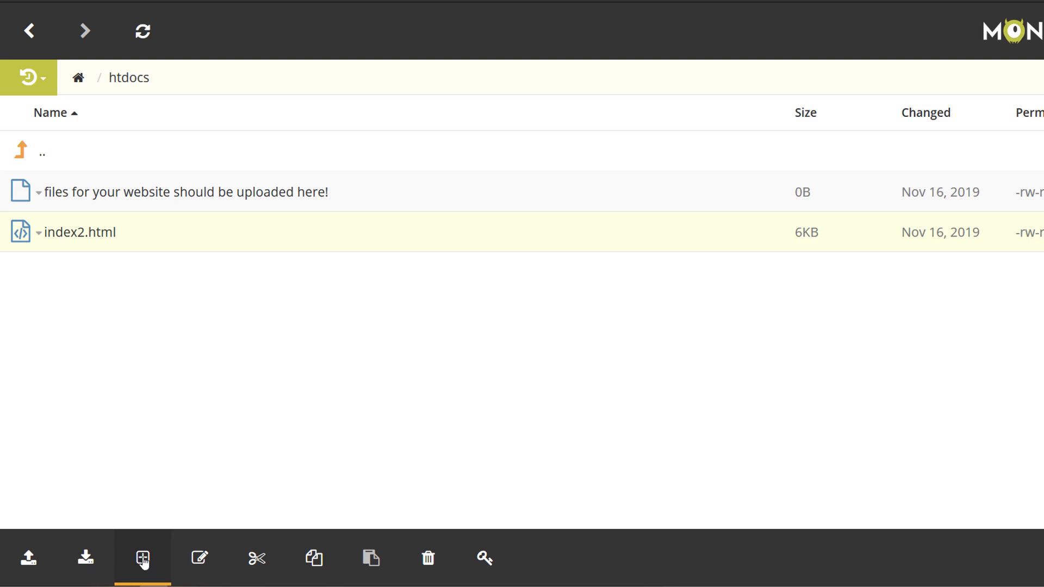
Create a new file named index.html in htdocs.
{"action": "left_click", "coordinate": [143, 559]}
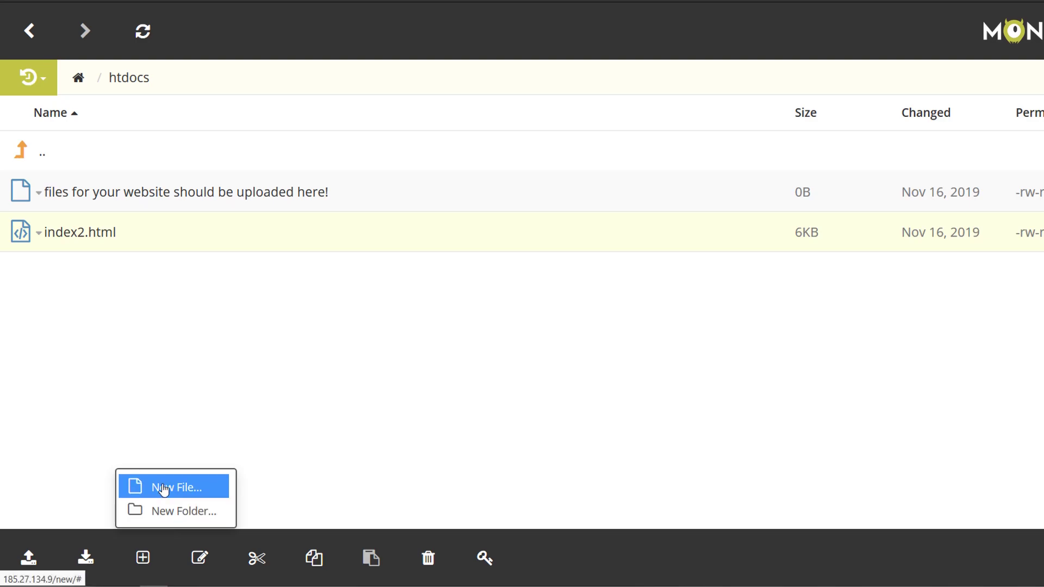
{"action": "left_click", "coordinate": [163, 487]}
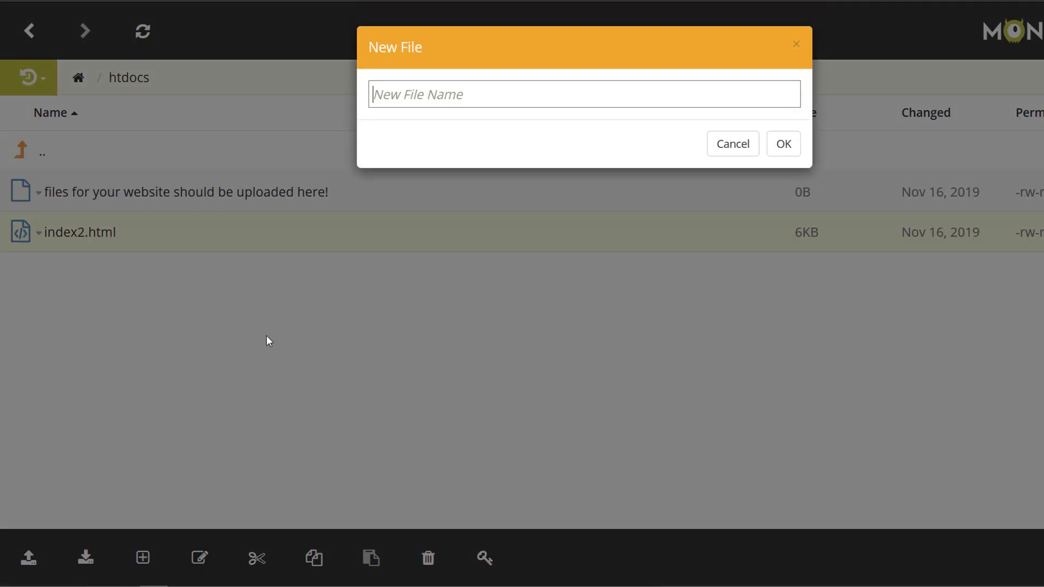
{"action": "type", "text": "index.html"}
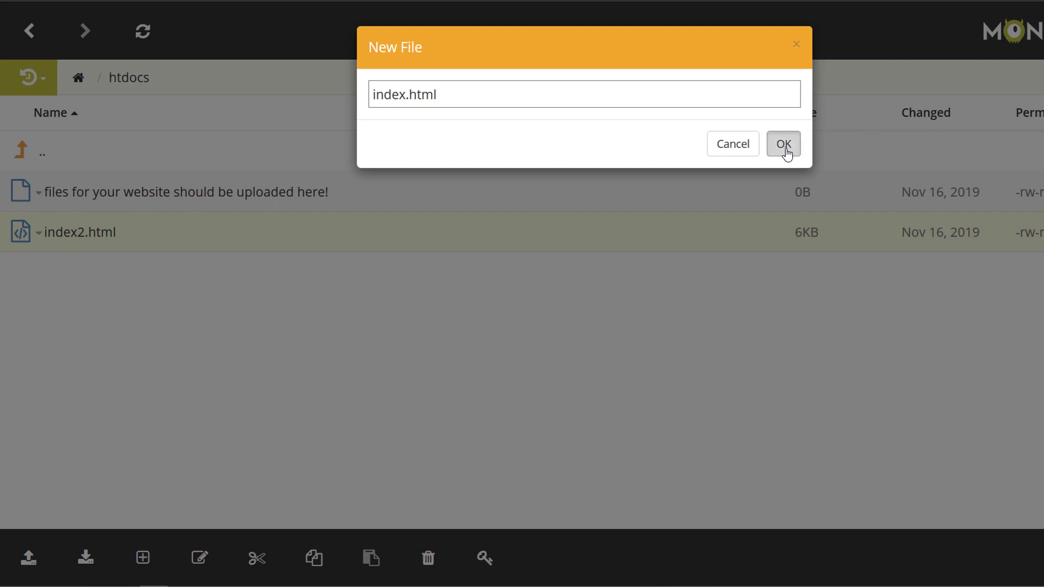
{"action": "left_click", "coordinate": [784, 150]}
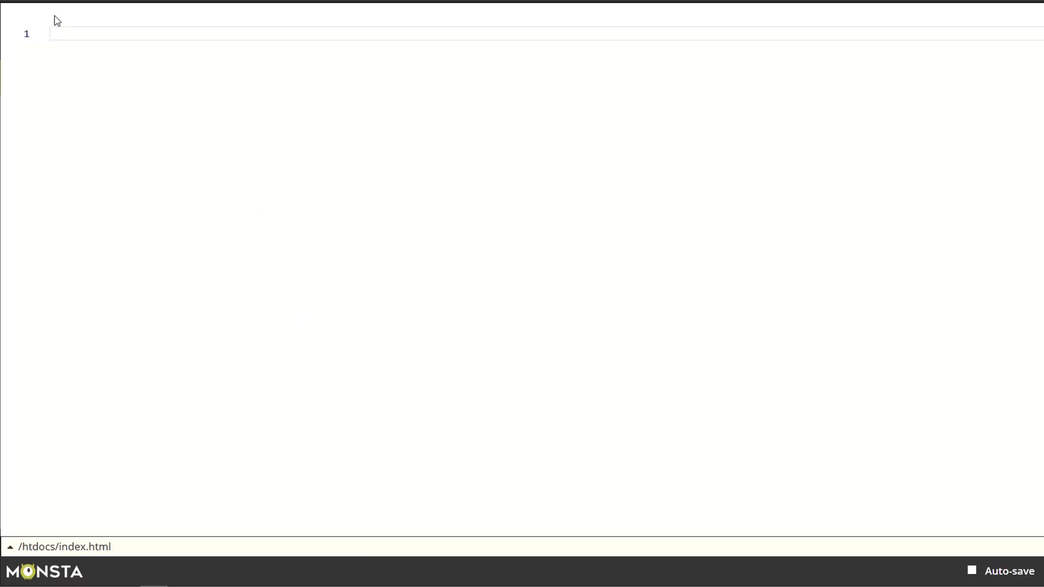
Write and save 'Hello Map Fans' in index.html, then reload the site to confirm it.
{"action": "left_click", "coordinate": [66, 35]}
{"action": "type", "text": "Hello Map Fand"}
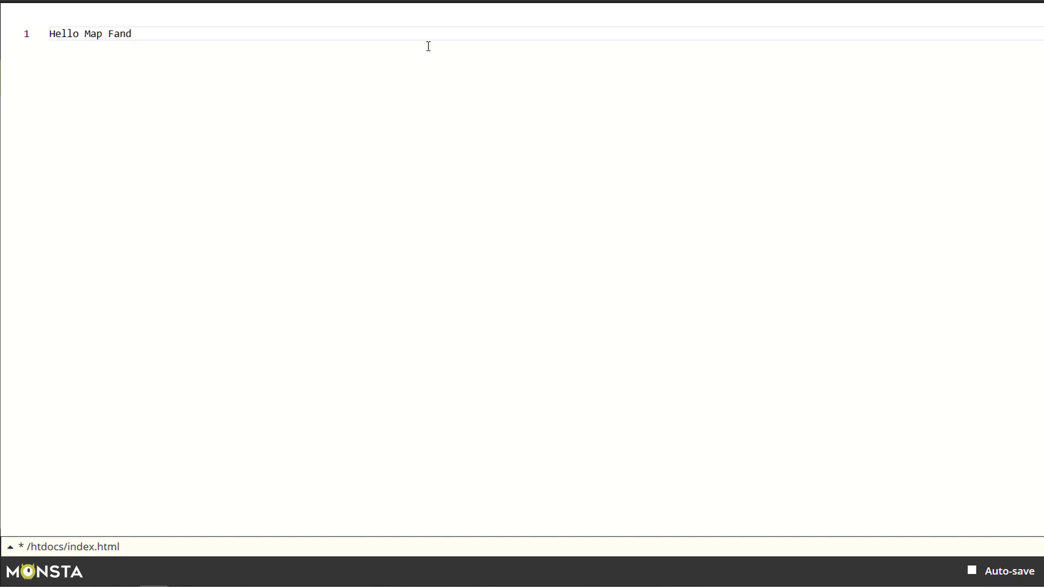
{"action": "key", "text": "BackSpace"}
{"action": "type", "text": "s"}
{"action": "key", "text": "ctrl+s"}
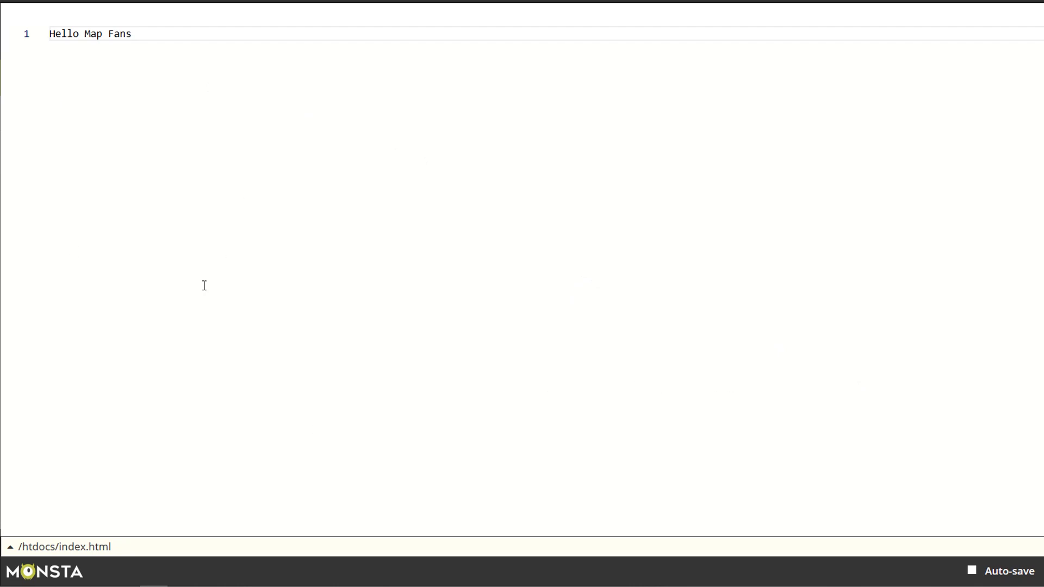
{"action": "key", "text": "Escape"}
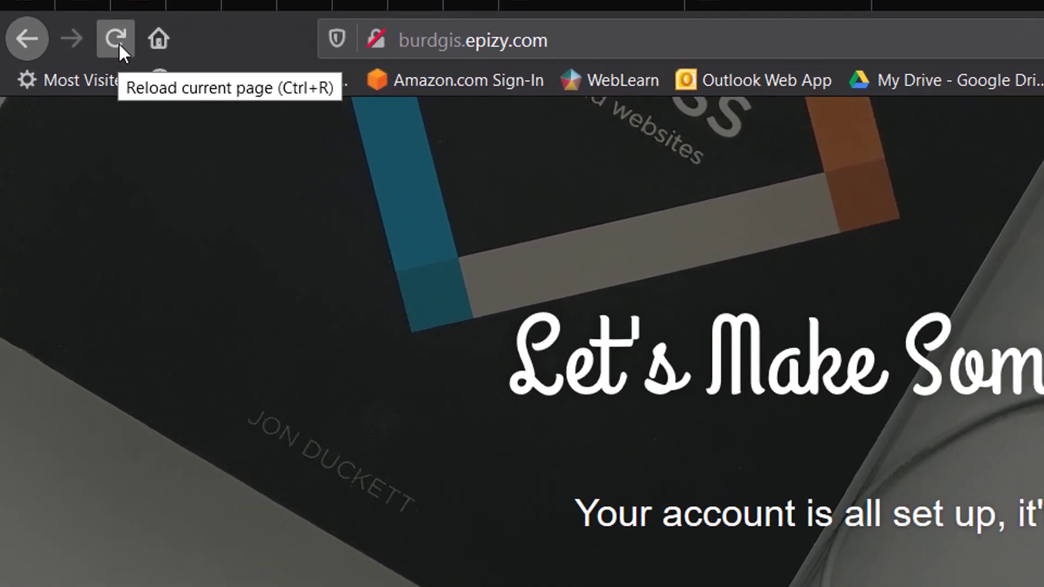
{"action": "left_click", "coordinate": [119, 43]}
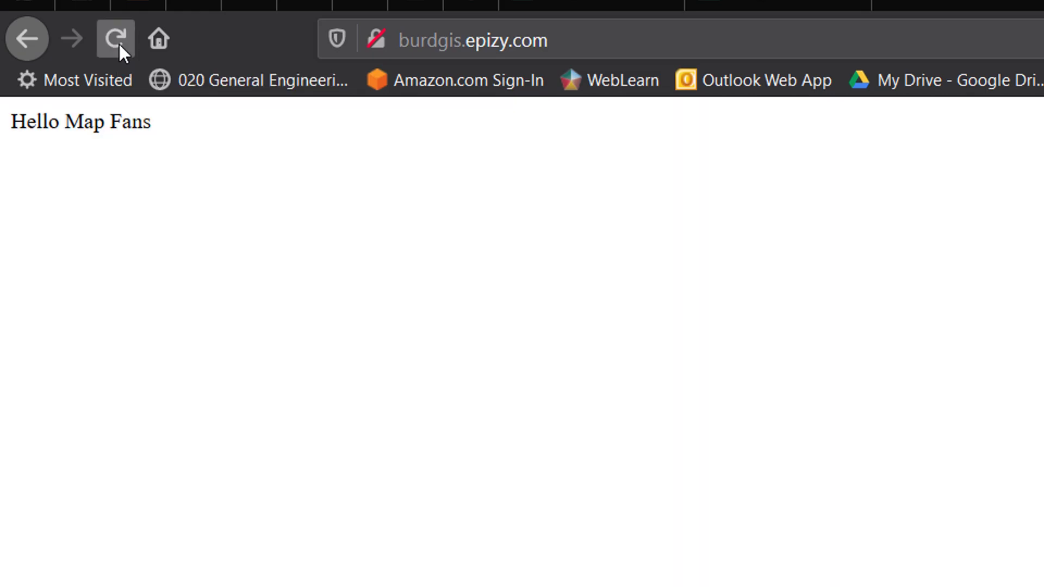
{"action": "left_click_drag", "start_coordinate": [12, 116], "coordinate": [163, 140]}
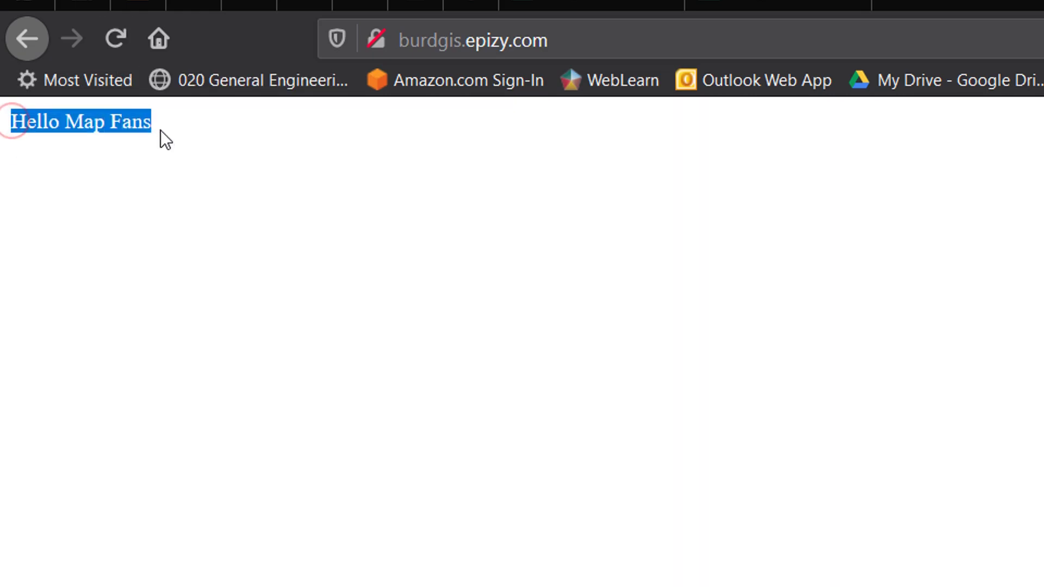
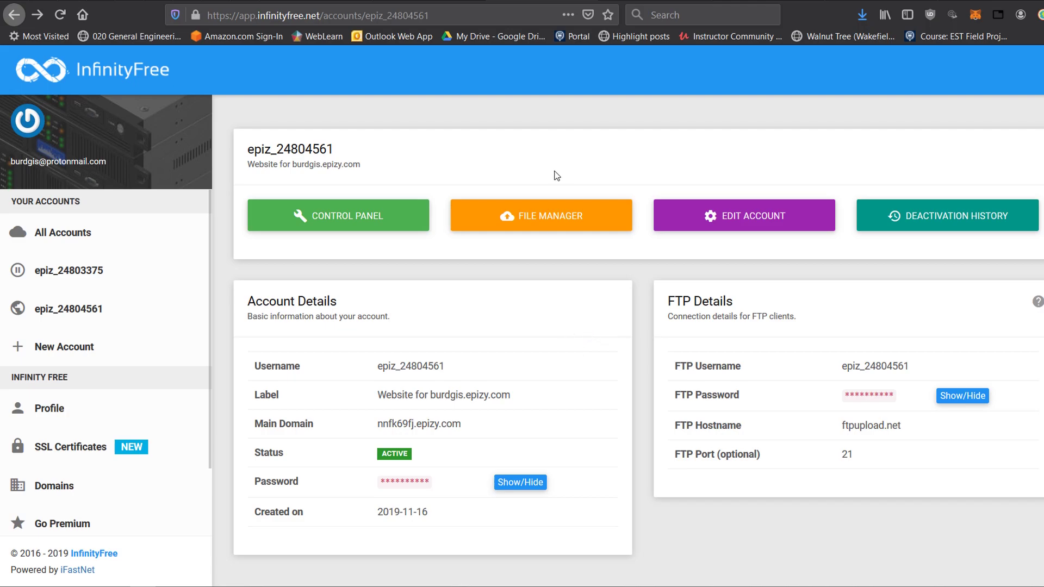
Open the InfinityFree file manager and go into the htdocs folder.
{"action": "left_click", "coordinate": [532, 222]}
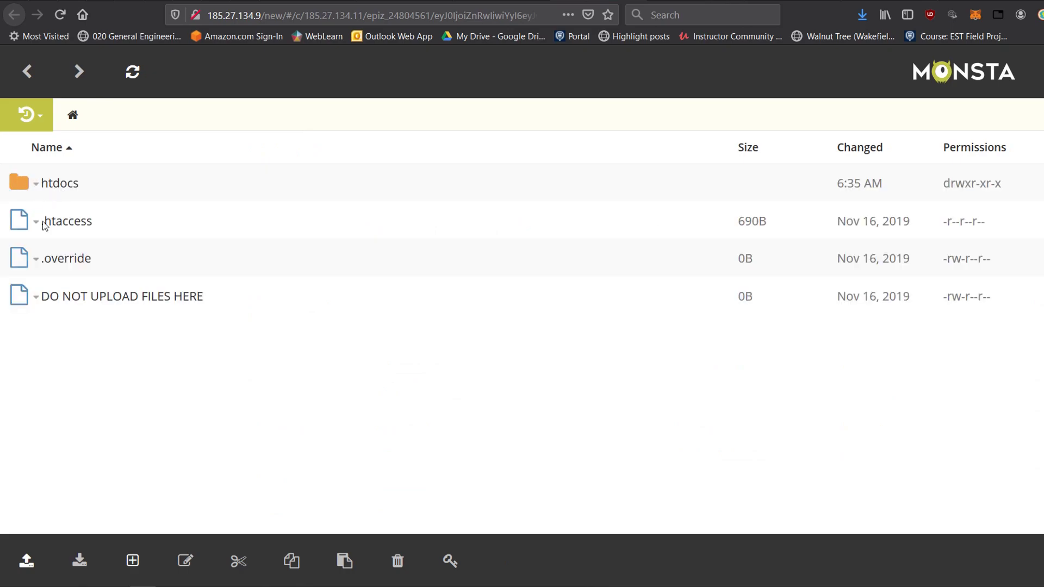
{"action": "left_click", "coordinate": [41, 188]}
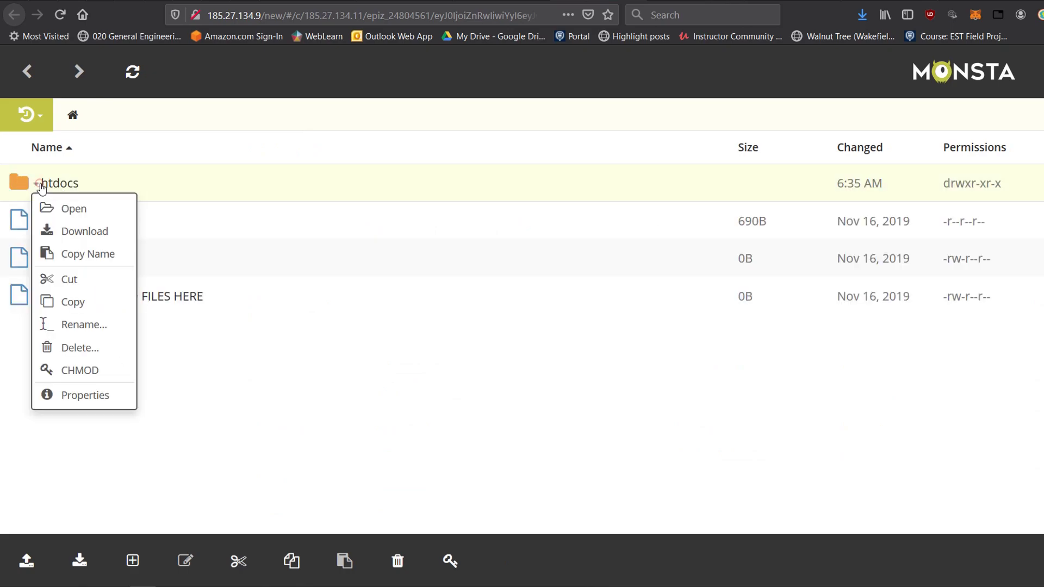
{"action": "left_click", "coordinate": [71, 212]}
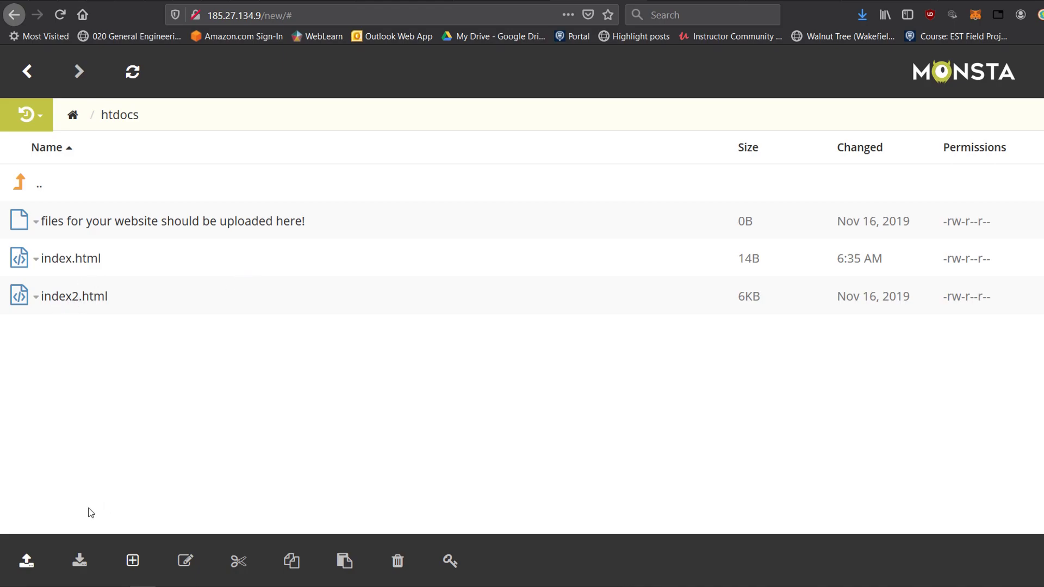
Start a single-file upload and browse to the exported qgis2web map folder under _demo/Q2web/qgis2webLiveDemo.
{"action": "left_click", "coordinate": [27, 566]}
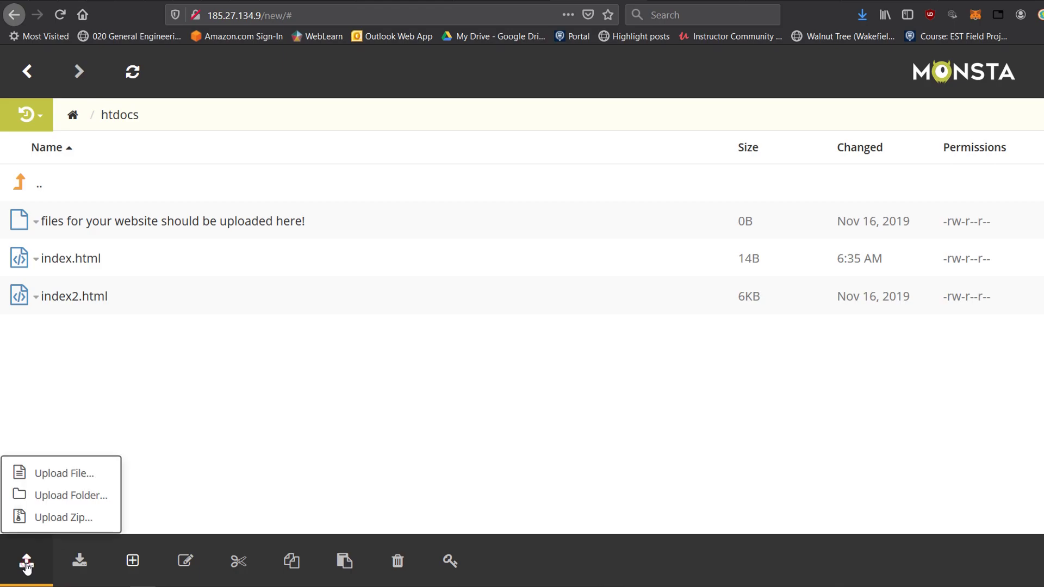
{"action": "left_click", "coordinate": [61, 483]}
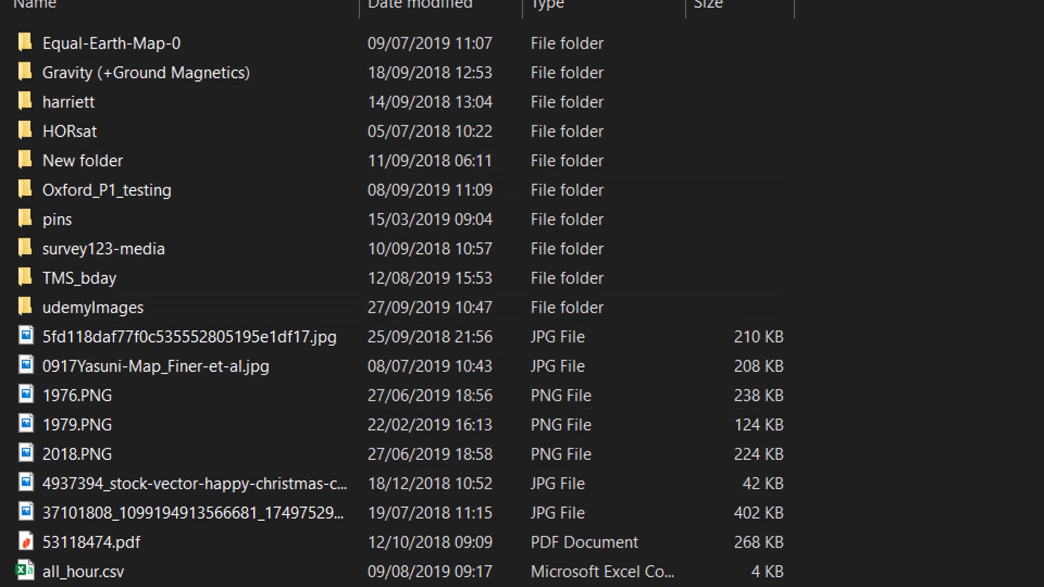
{"action": "double_click", "coordinate": [82, 73]}
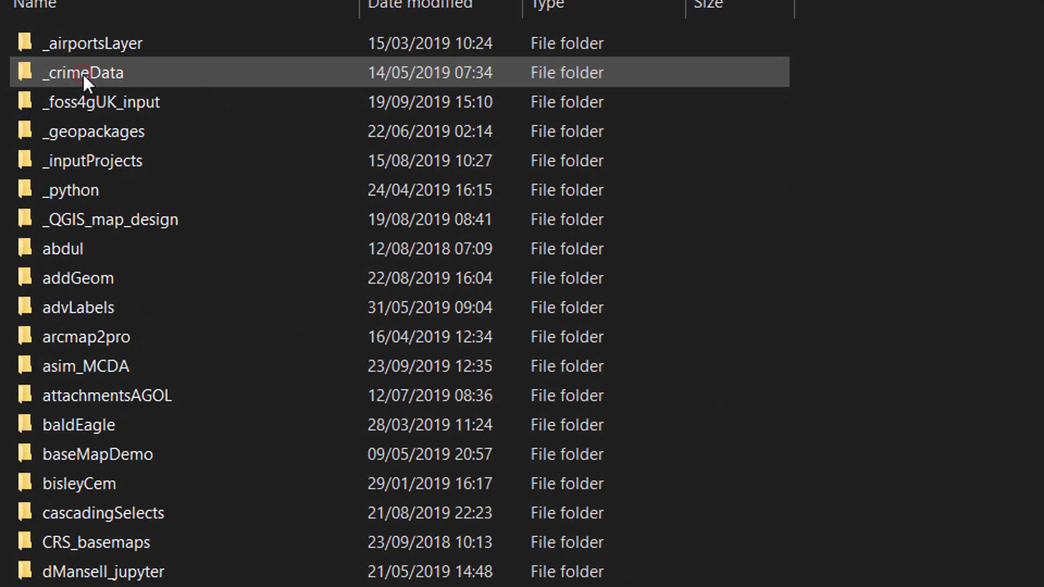
{"action": "scroll", "coordinate": [197, 409], "scroll_direction": "down", "scroll_amount": 6}
{"action": "scroll", "coordinate": [190, 419], "scroll_direction": "down", "scroll_amount": 5}
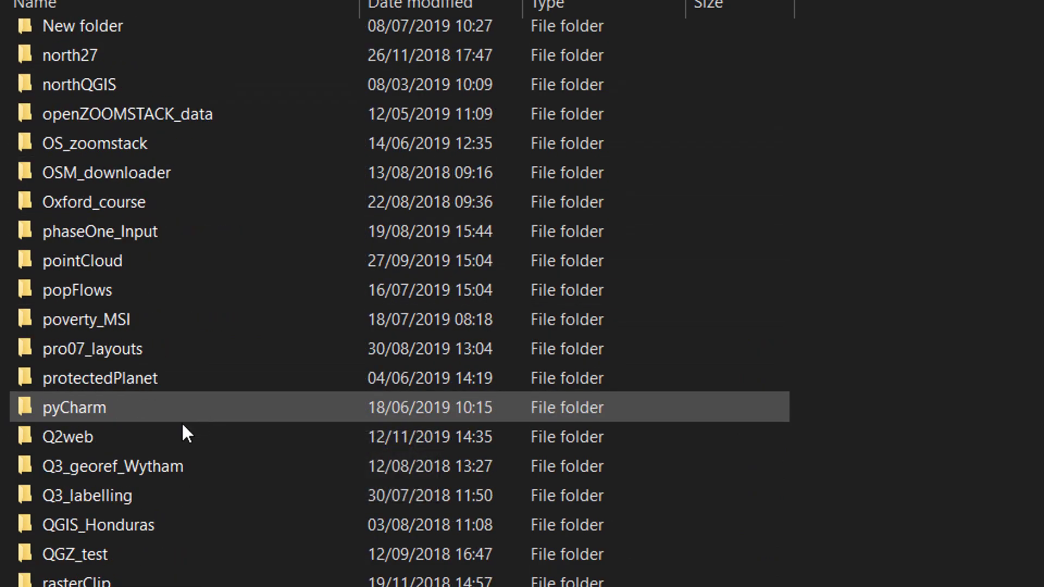
{"action": "double_click", "coordinate": [80, 438]}
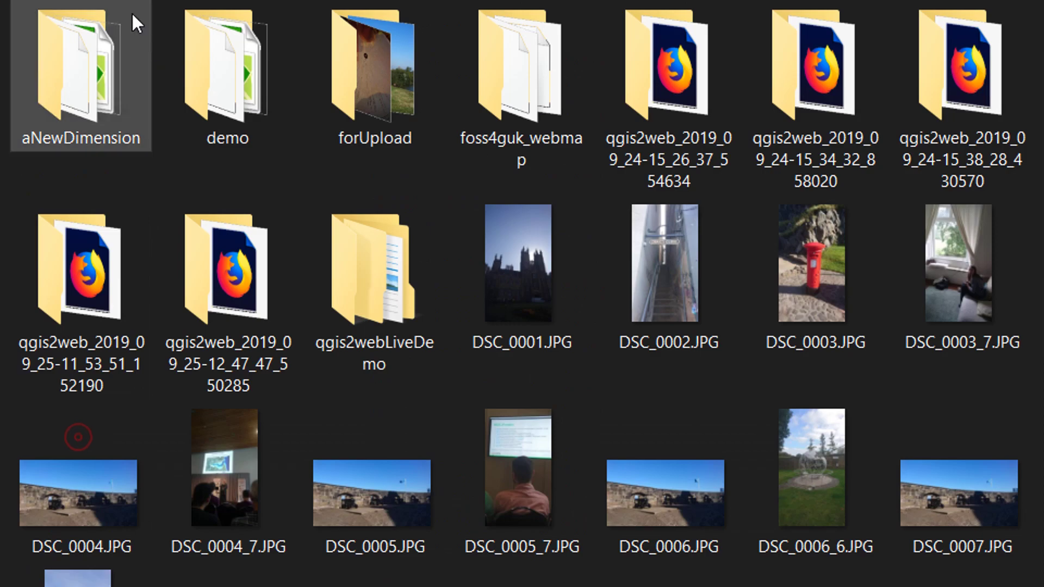
{"action": "double_click", "coordinate": [397, 276]}
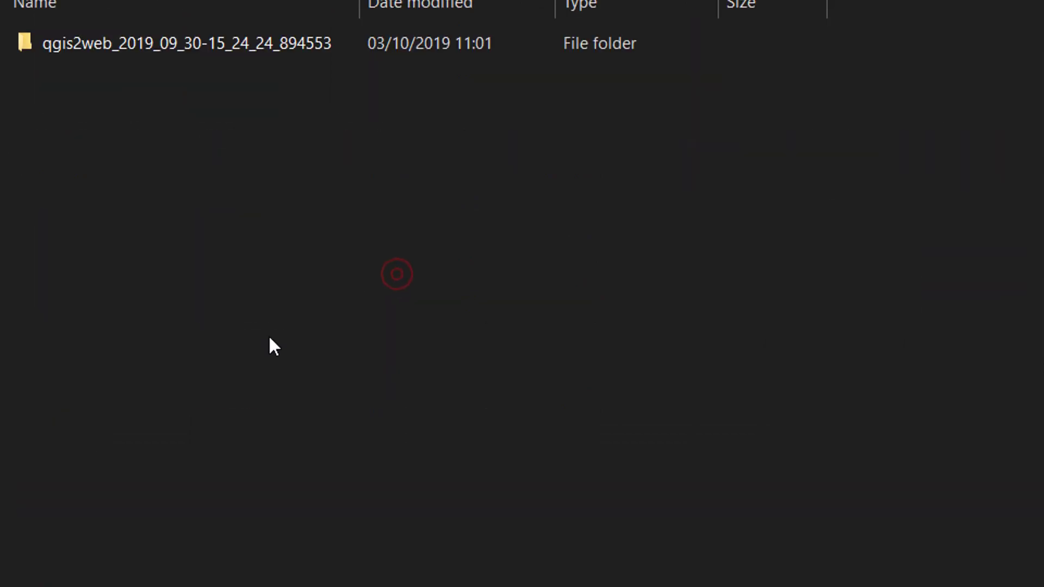
{"action": "double_click", "coordinate": [144, 43]}
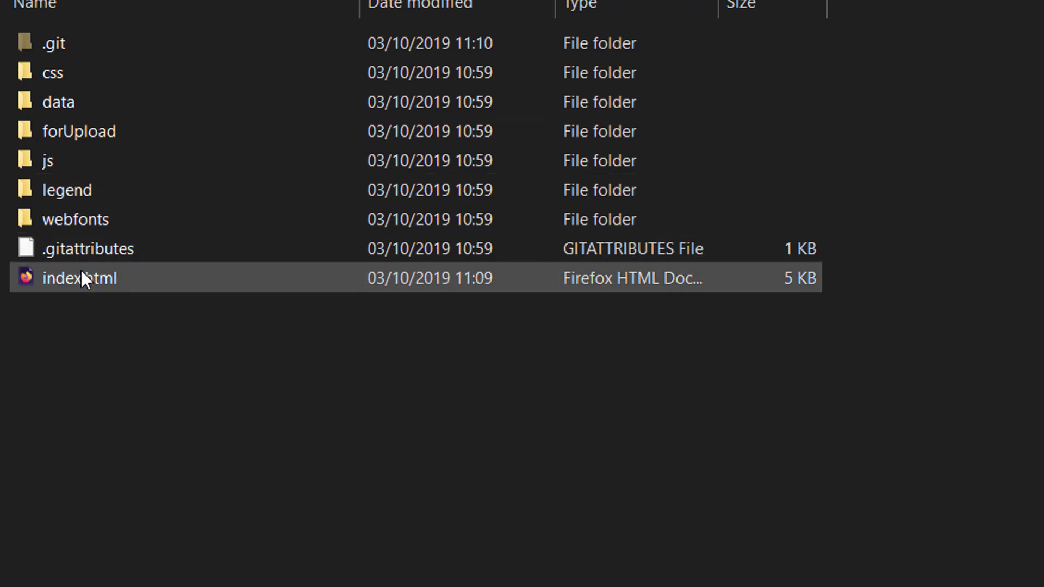
Upload the exported index.html, replacing the existing one in htdocs.
{"action": "mouse_move", "coordinate": [77, 286]}
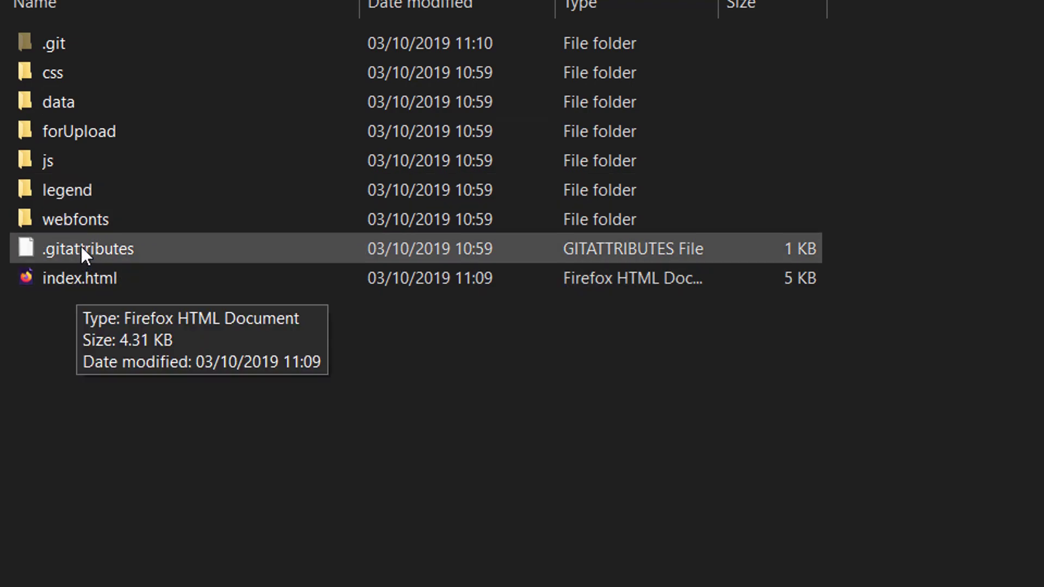
{"action": "mouse_move", "coordinate": [72, 265]}
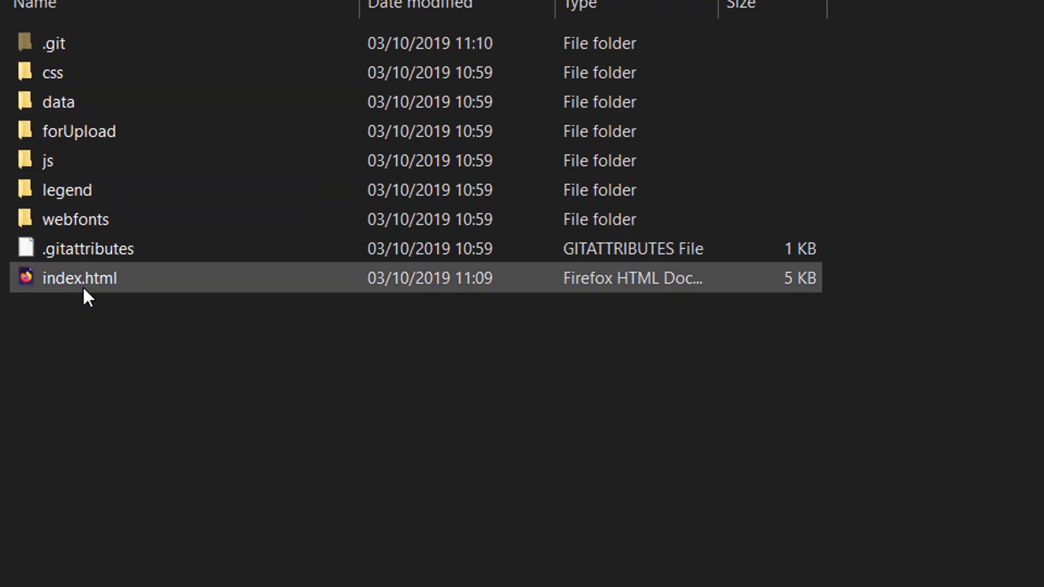
{"action": "left_click", "coordinate": [79, 284]}
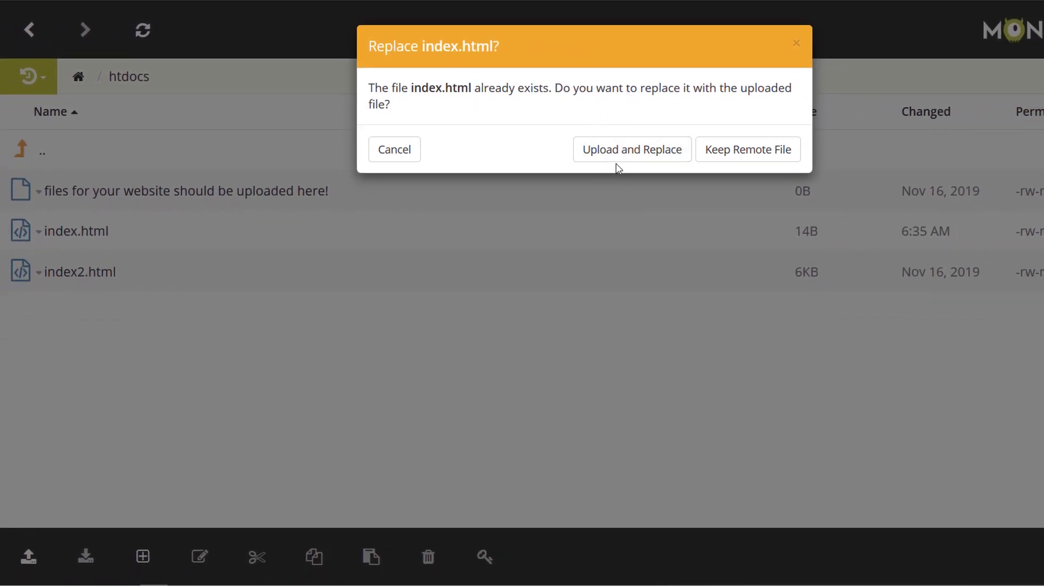
{"action": "left_click", "coordinate": [631, 156]}
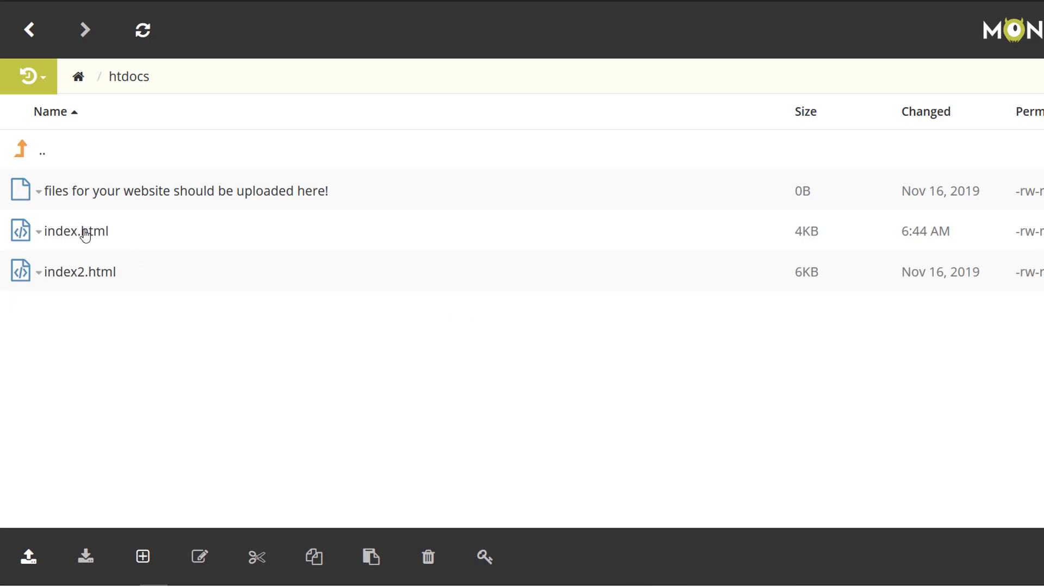
{"action": "right_click", "coordinate": [86, 231]}
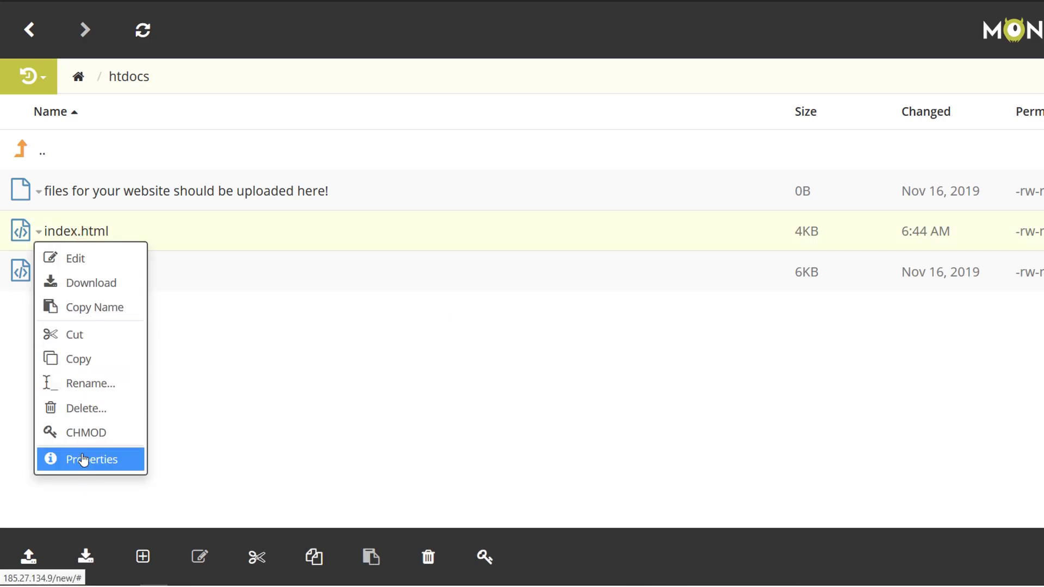
{"action": "left_click", "coordinate": [86, 258]}
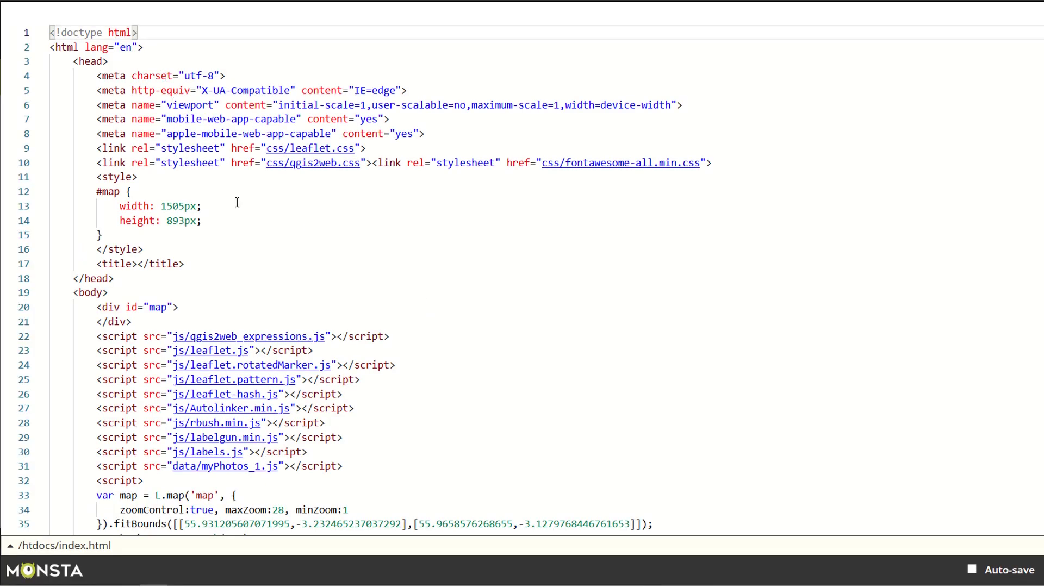
{"action": "scroll", "coordinate": [310, 251], "scroll_direction": "down", "scroll_amount": 2}
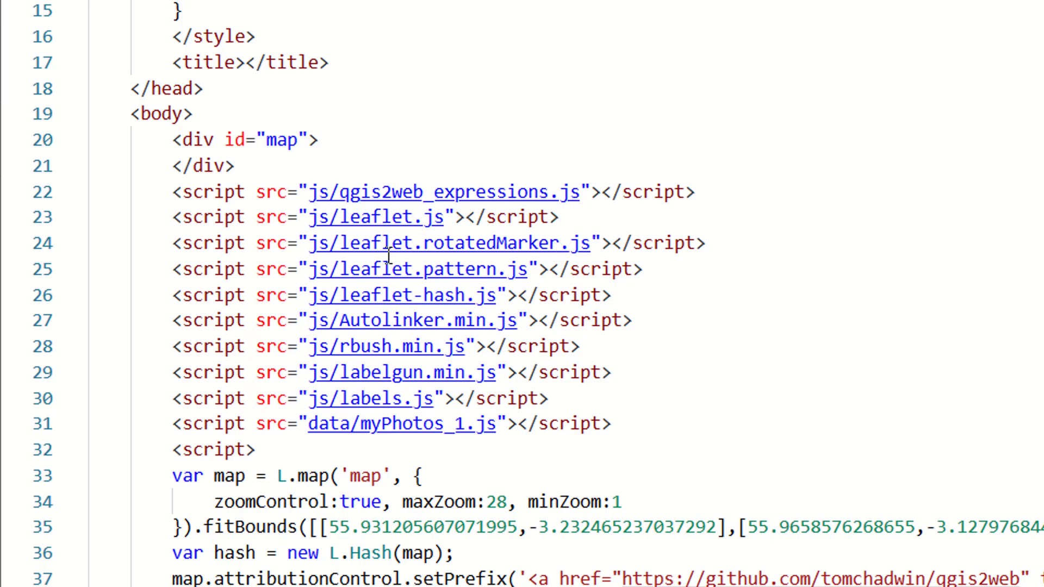
{"action": "scroll", "coordinate": [406, 320], "scroll_direction": "down", "scroll_amount": 2}
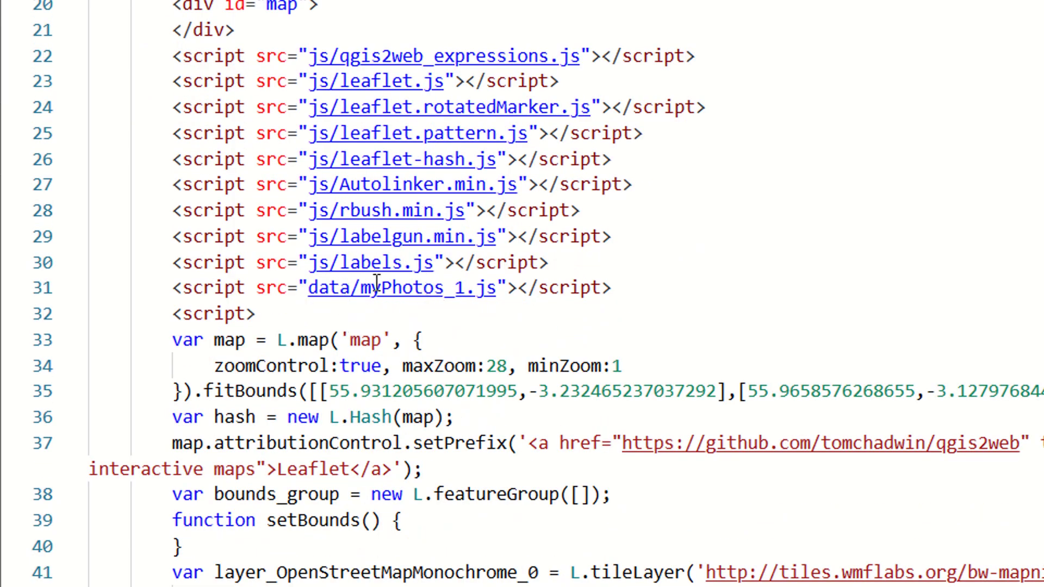
{"action": "scroll", "coordinate": [405, 277], "scroll_direction": "down", "scroll_amount": 2}
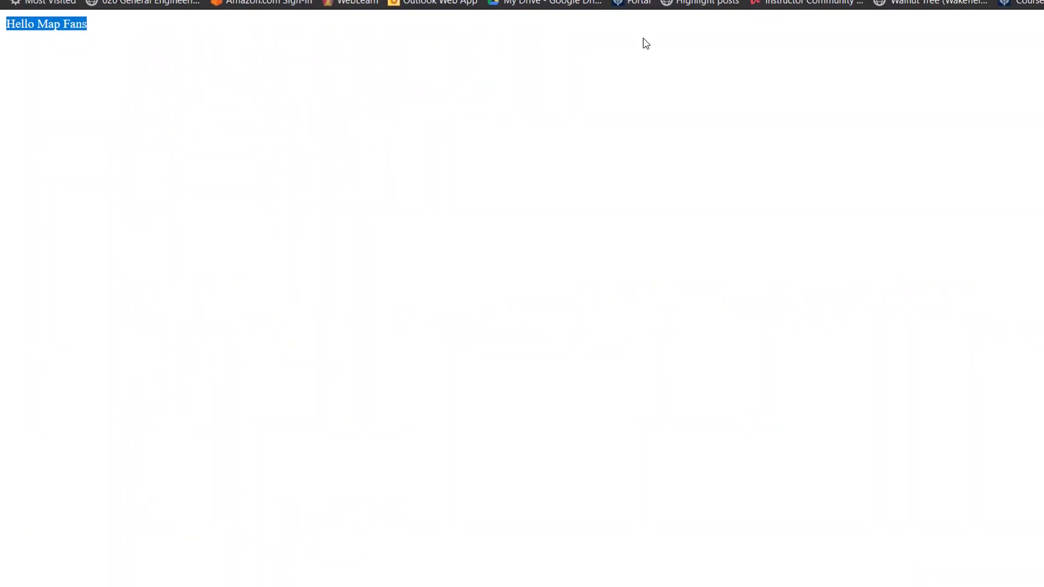
{"action": "left_click", "coordinate": [60, 13]}
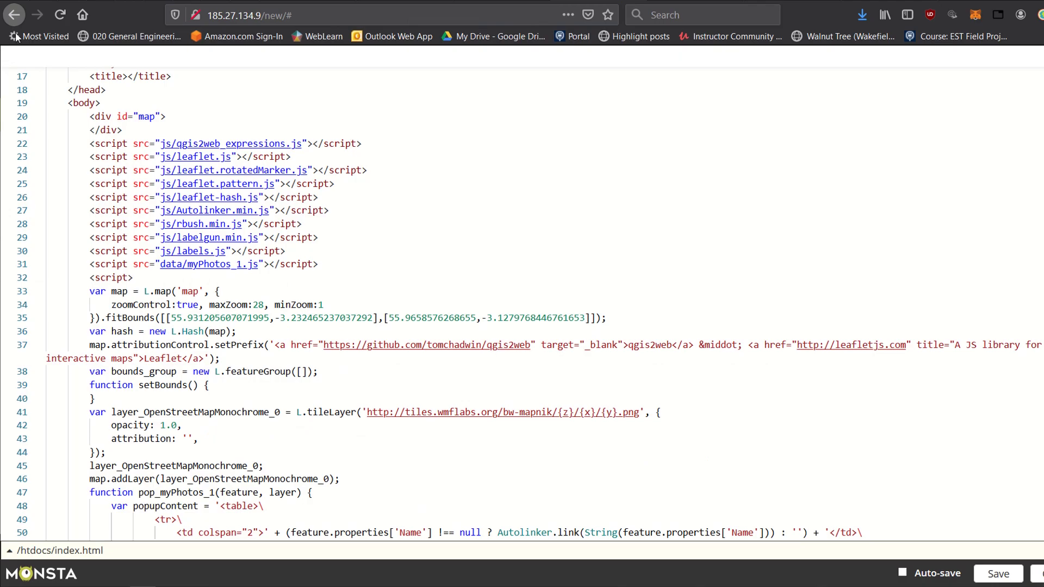
{"action": "left_click", "coordinate": [1036, 573]}
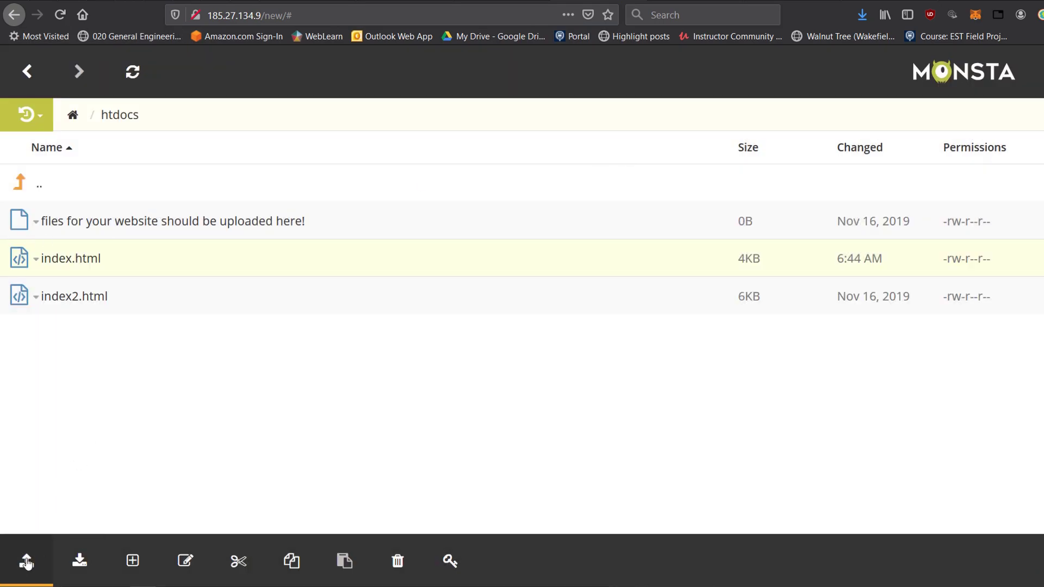
Upload the css folder from the qgis2web export to htdocs.
{"action": "left_click", "coordinate": [25, 560]}
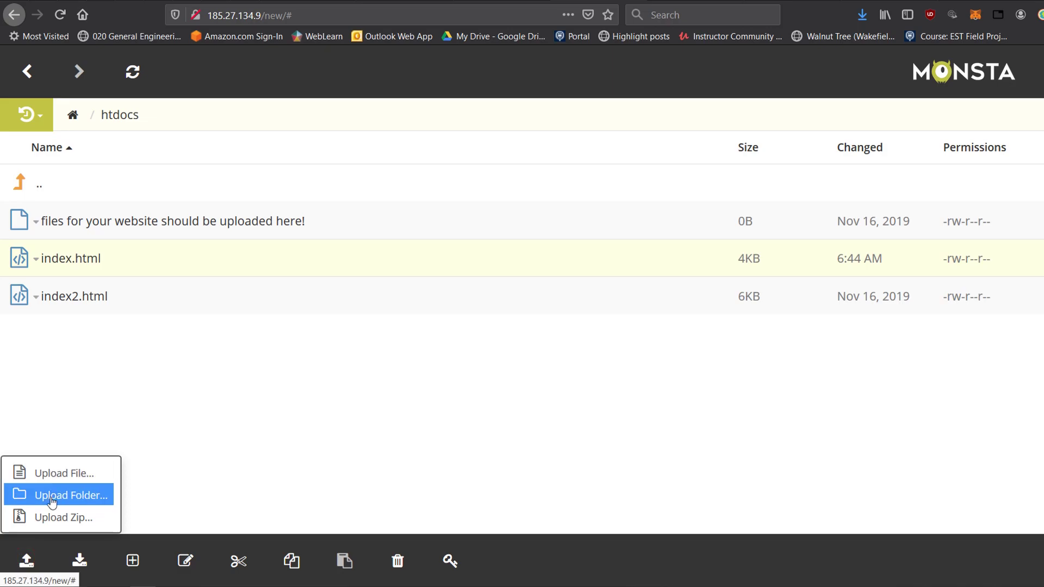
{"action": "left_click", "coordinate": [55, 495]}
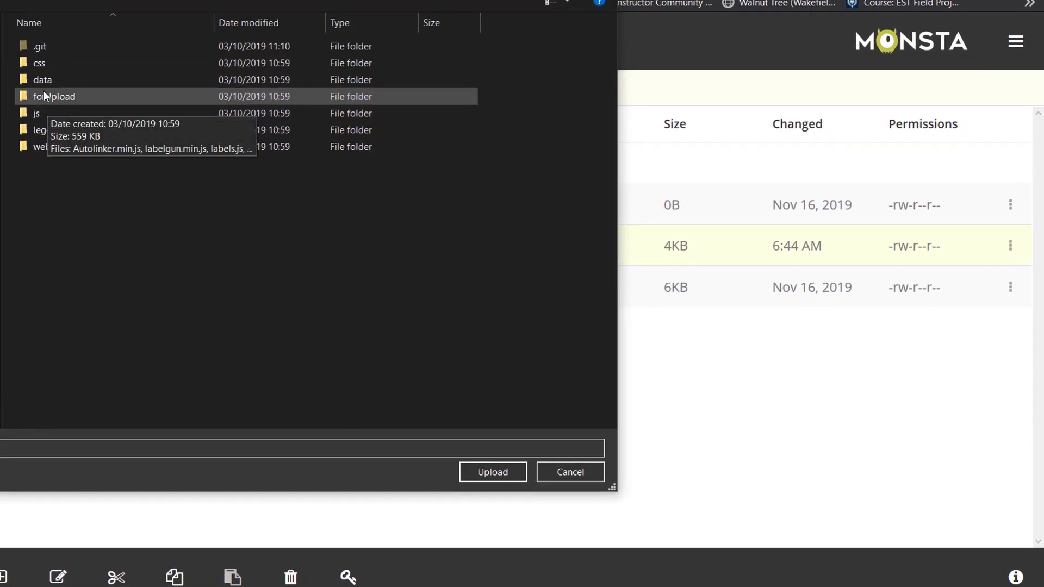
{"action": "left_click", "coordinate": [44, 67]}
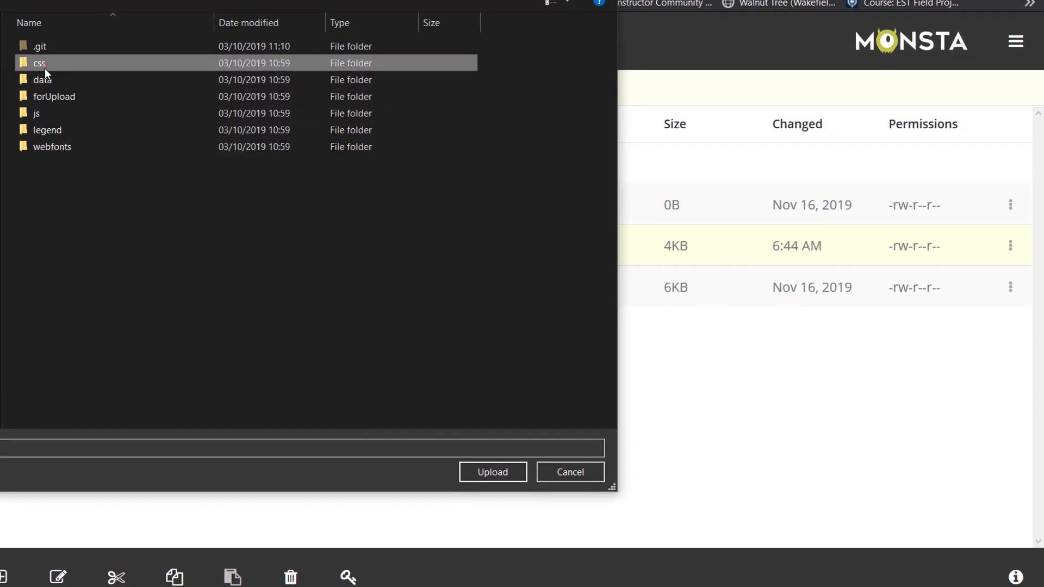
{"action": "left_click", "coordinate": [44, 150]}
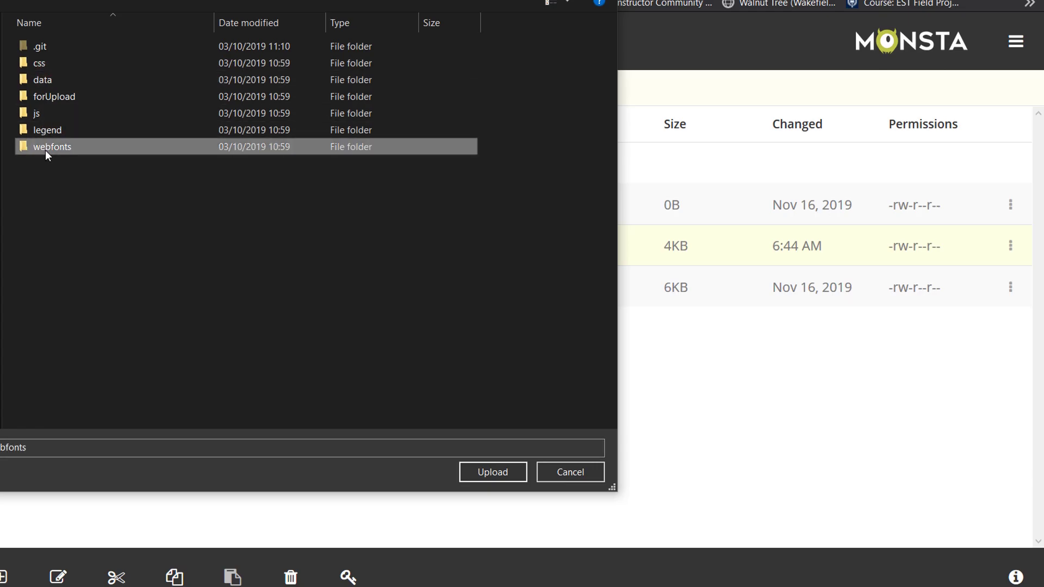
{"action": "left_click", "coordinate": [39, 65]}
{"action": "left_click", "coordinate": [492, 472]}
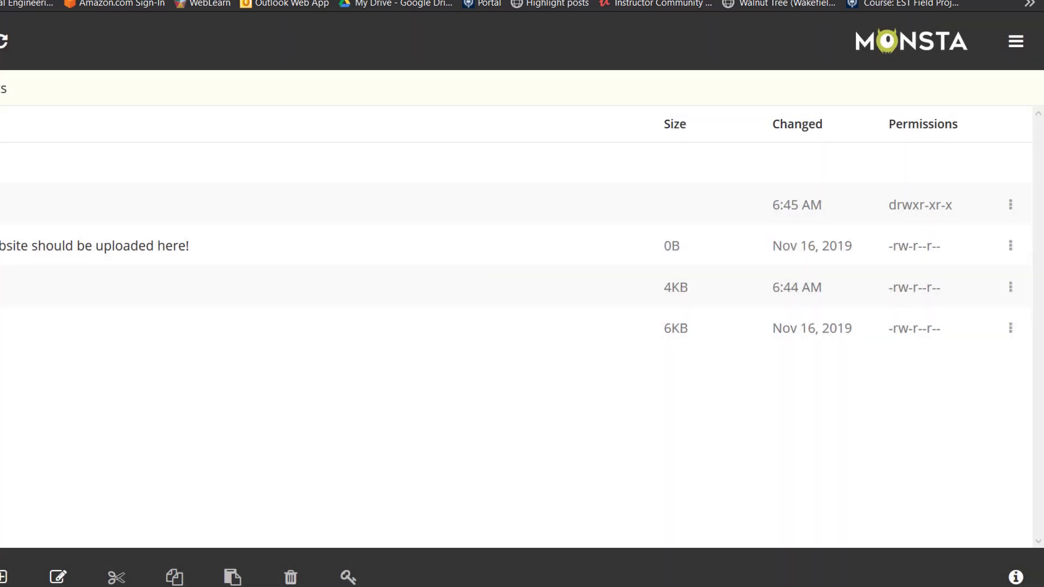
{"action": "left_click", "coordinate": [306, 237]}
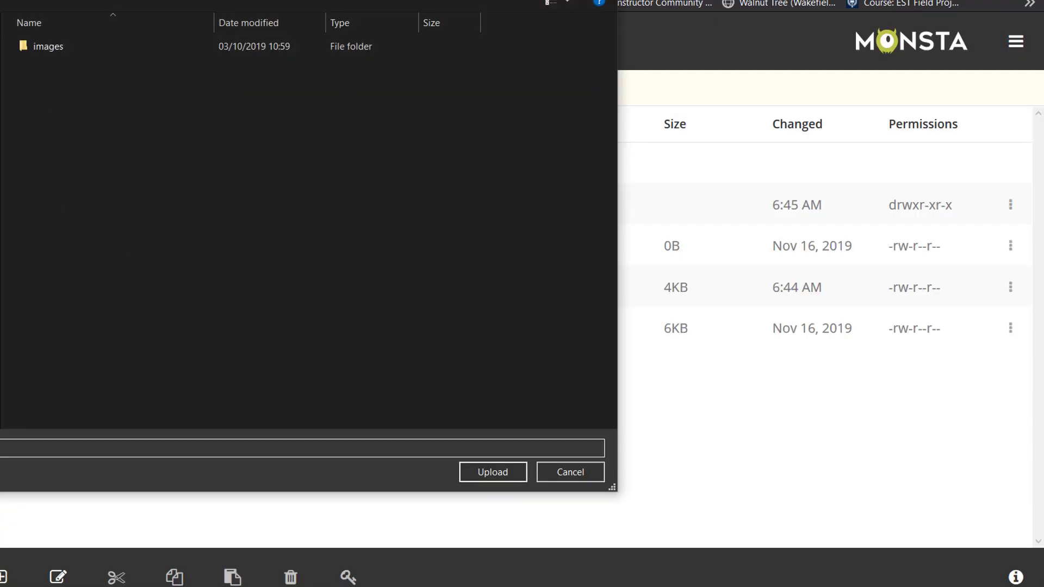
Upload the data and forUpload folders to htdocs.
{"action": "left_click", "coordinate": [38, 79]}
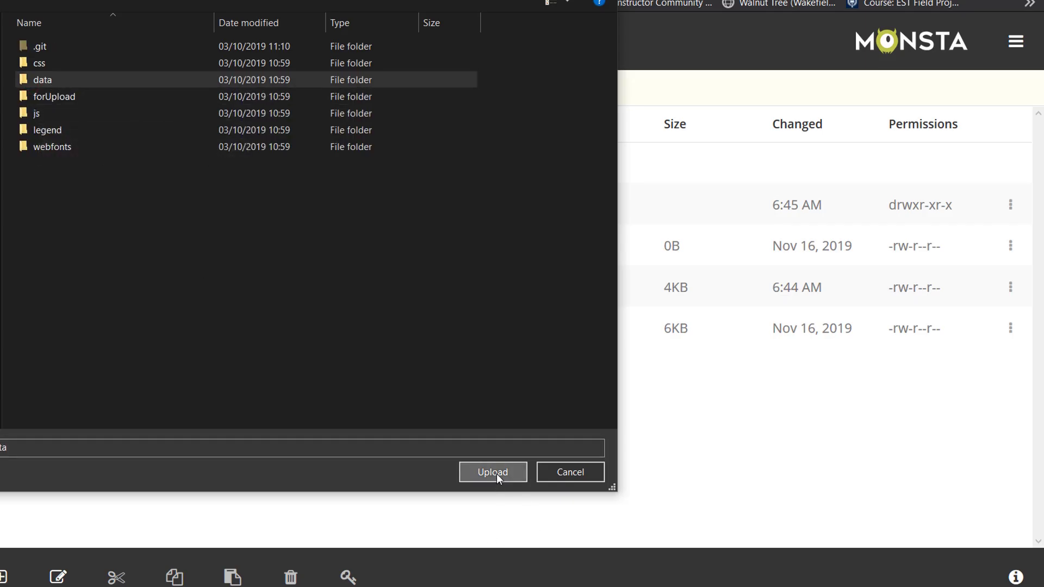
{"action": "left_click", "coordinate": [495, 473]}
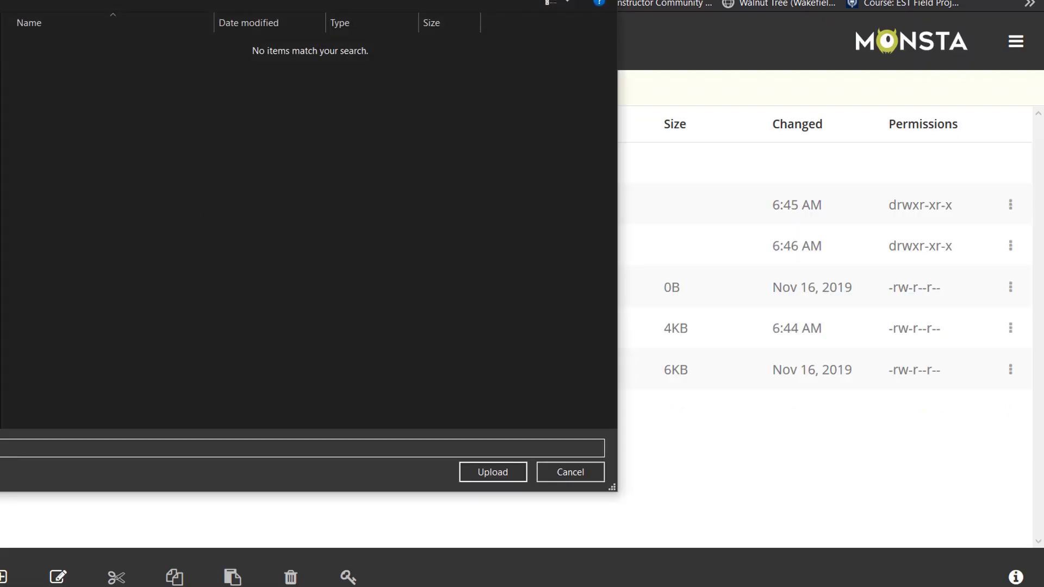
{"action": "left_click", "coordinate": [65, 96]}
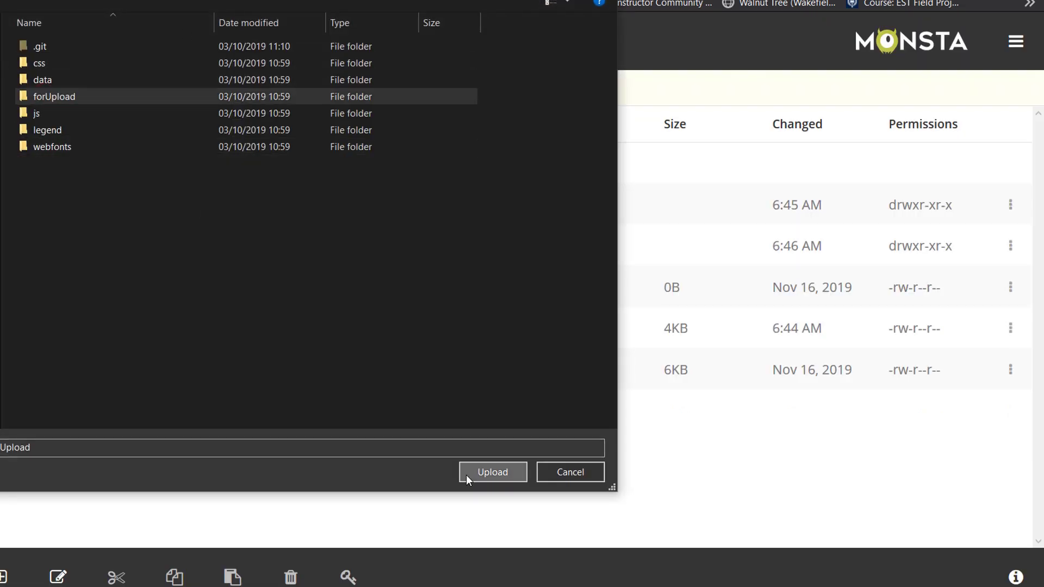
{"action": "left_click", "coordinate": [495, 473]}
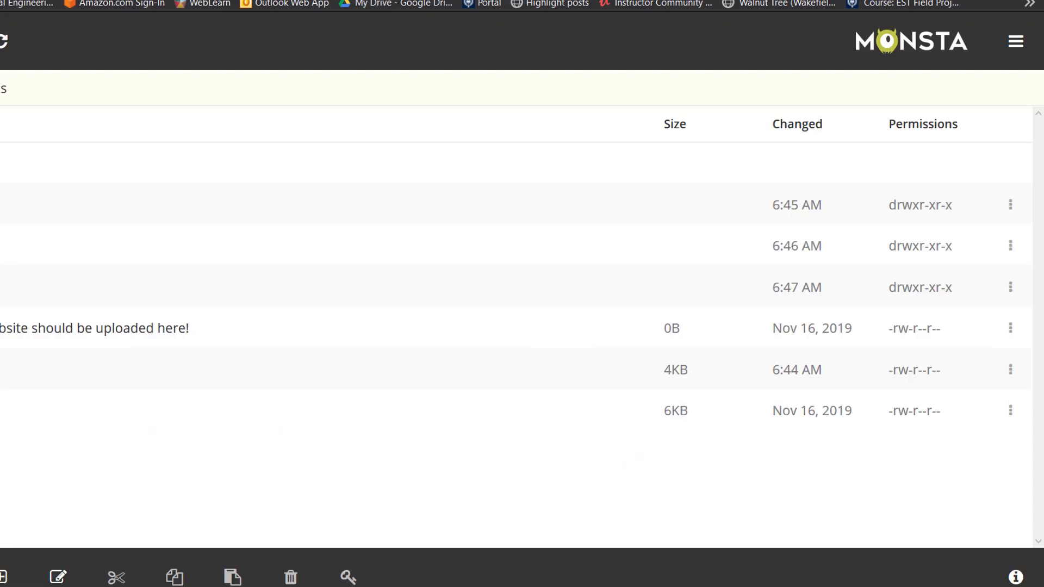
Upload the legend folder and the remaining export folders to htdocs.
{"action": "left_click", "coordinate": [40, 111]}
{"action": "left_click", "coordinate": [490, 468]}
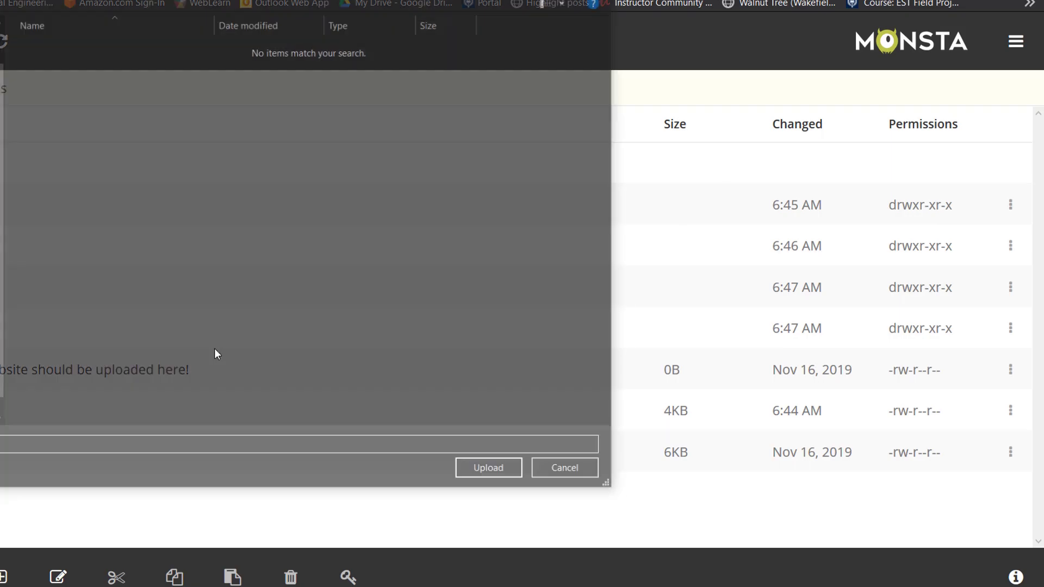
{"action": "left_click", "coordinate": [42, 128]}
{"action": "left_click", "coordinate": [489, 468]}
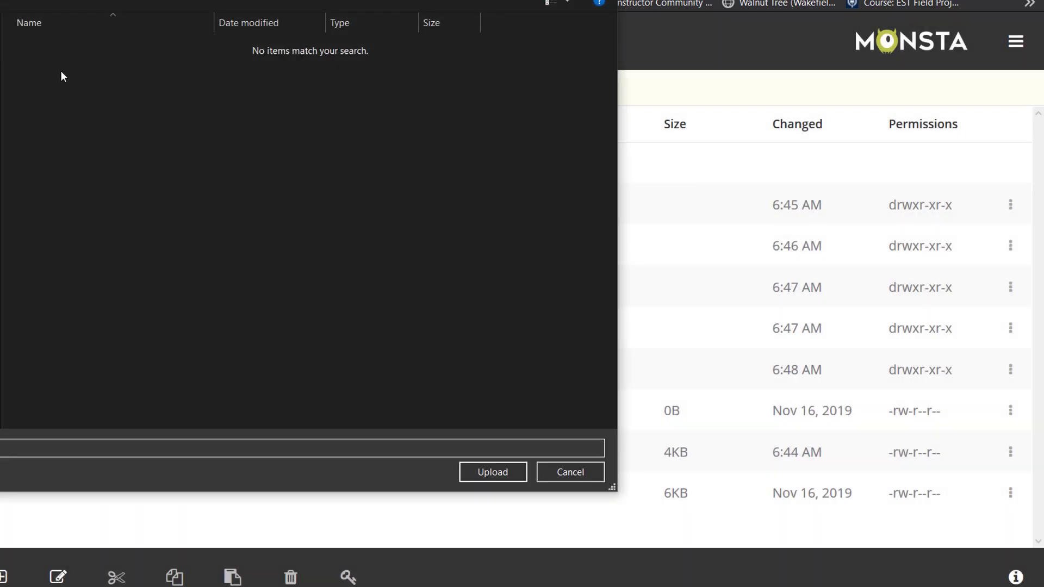
{"action": "left_click", "coordinate": [38, 144]}
{"action": "left_click", "coordinate": [492, 471]}
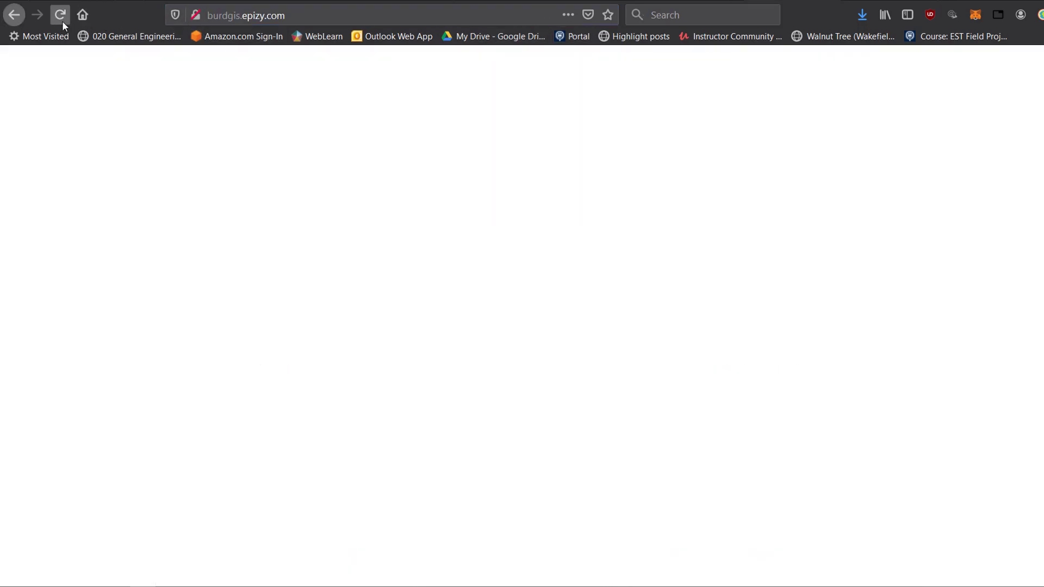
Reload burdgis.epizy.com, zoom the map, and open the Holyrood_Park.jpg photo popup.
{"action": "left_click", "coordinate": [60, 15]}
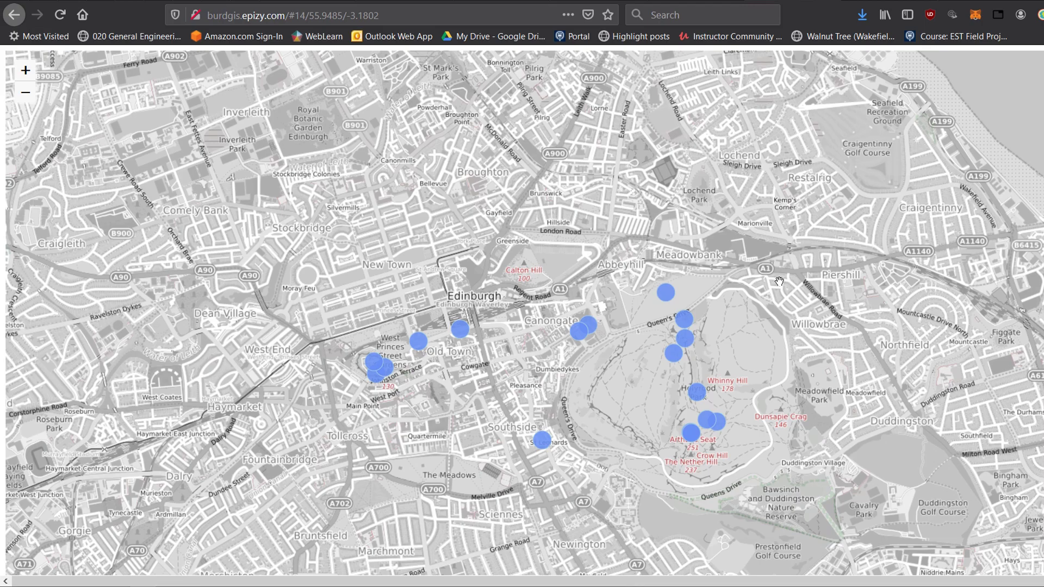
{"action": "scroll", "coordinate": [779, 282], "scroll_direction": "down", "scroll_amount": 2}
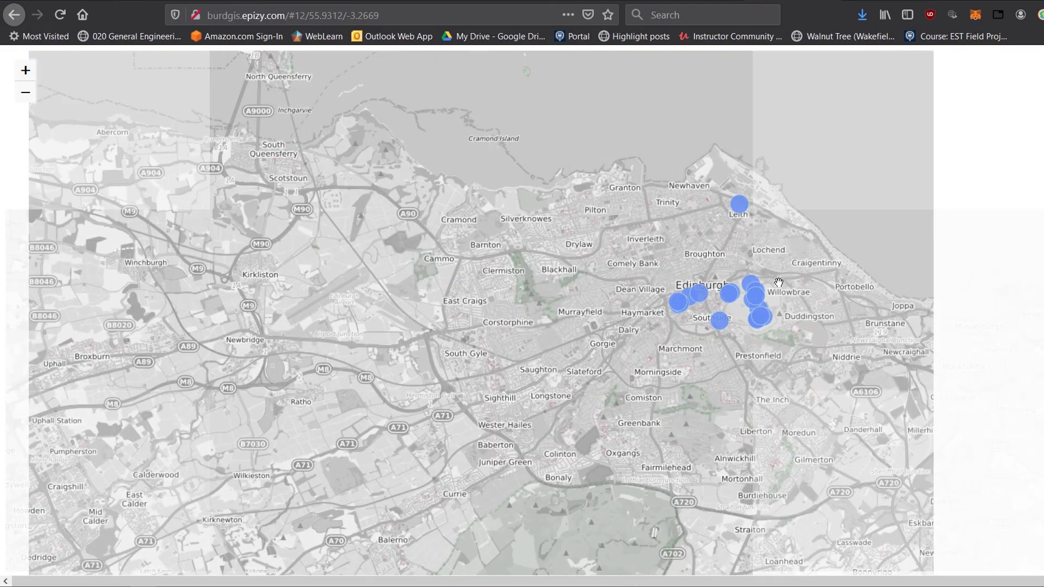
{"action": "scroll", "coordinate": [778, 283], "scroll_direction": "up", "scroll_amount": 2}
{"action": "scroll", "coordinate": [524, 310], "scroll_direction": "down", "scroll_amount": 2}
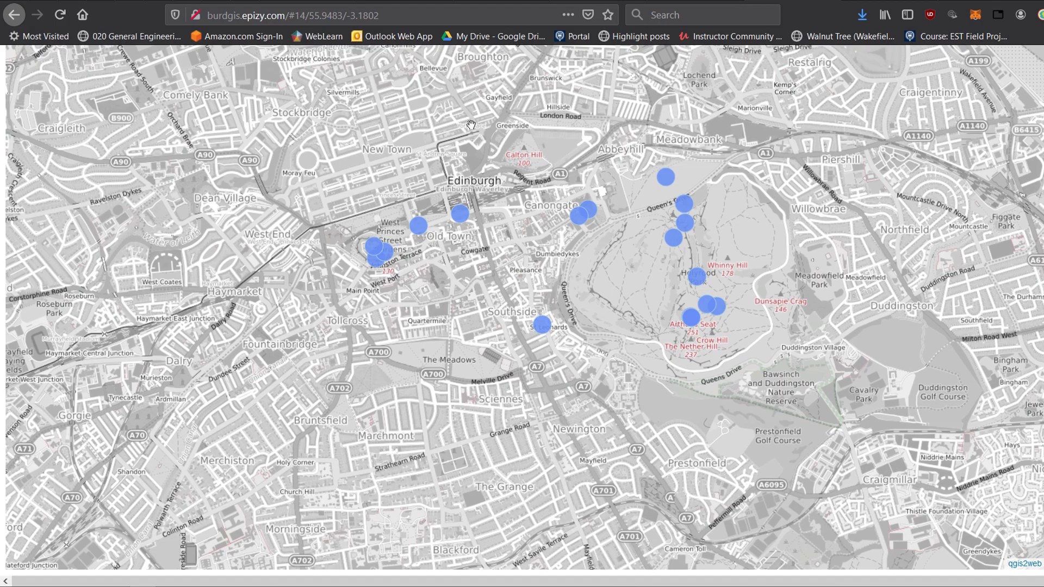
{"action": "scroll", "coordinate": [524, 310], "scroll_direction": "up", "scroll_amount": 2}
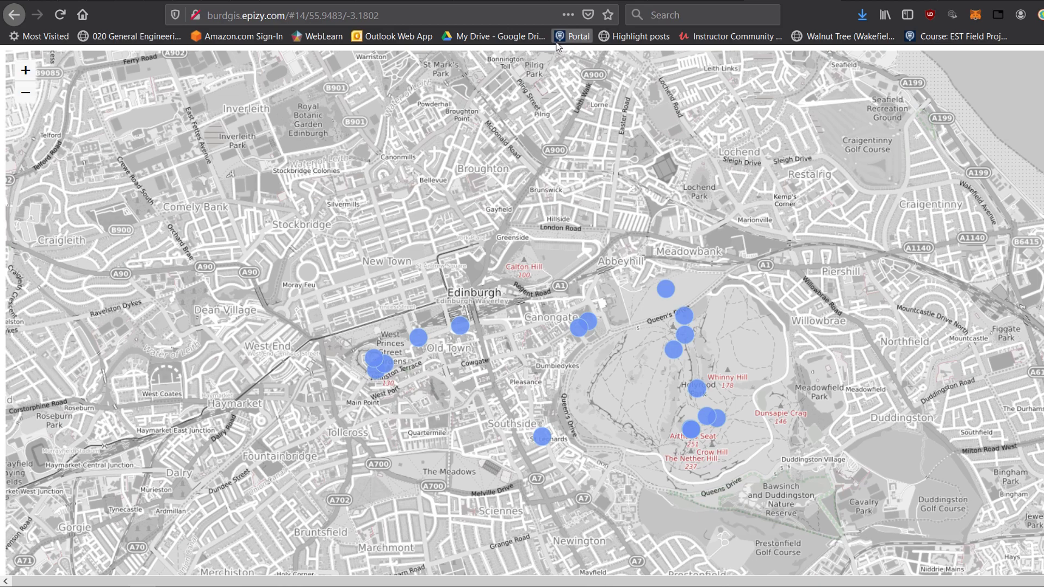
{"action": "left_click", "coordinate": [668, 297]}
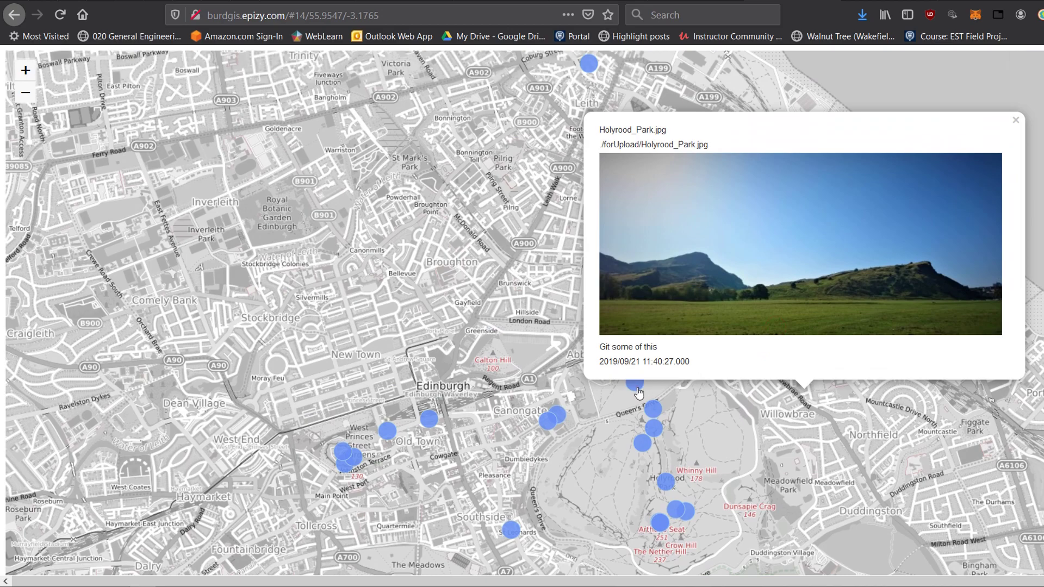
{"action": "left_click", "coordinate": [636, 385]}
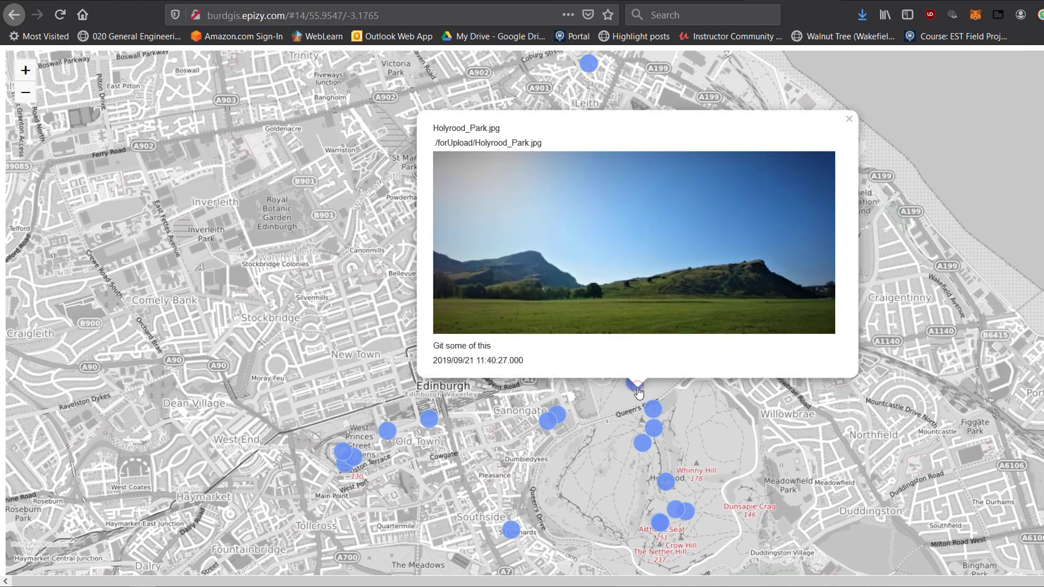
Select the domain name burdgis.epizy.com in the address bar.
{"action": "left_click", "coordinate": [255, 15]}
{"action": "left_click", "coordinate": [279, 16]}
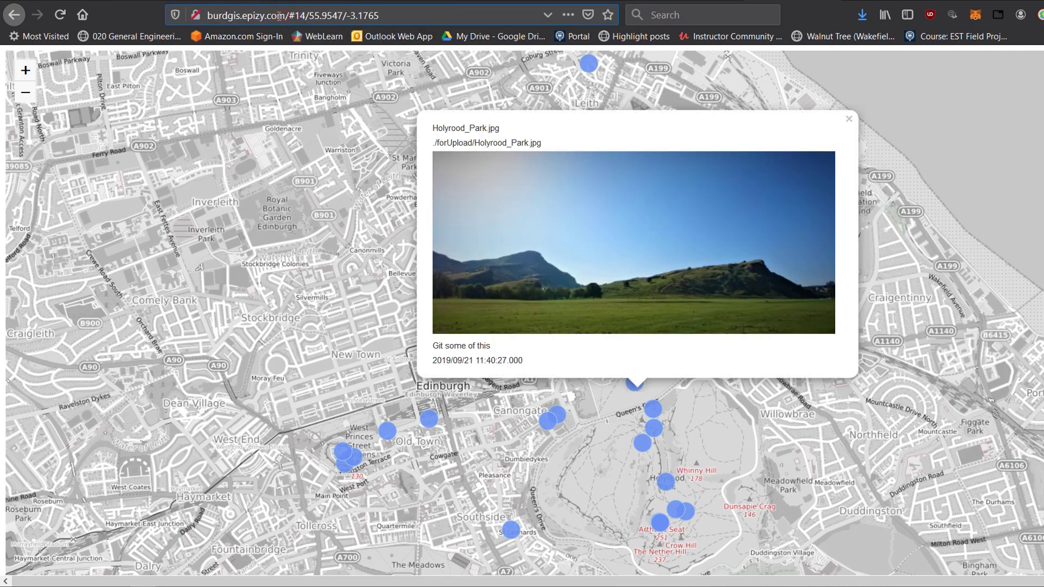
{"action": "double_click", "coordinate": [283, 15]}
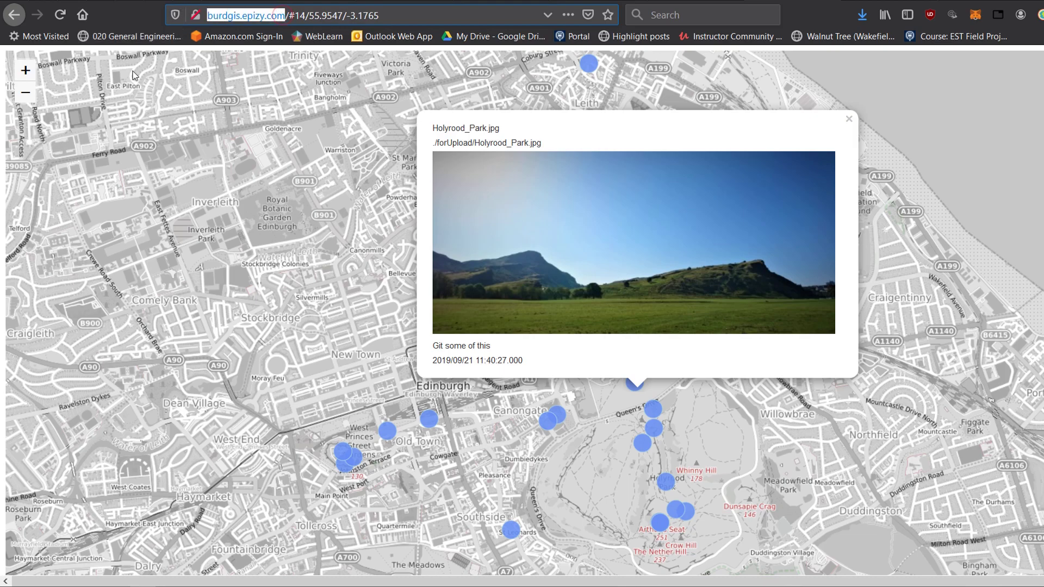